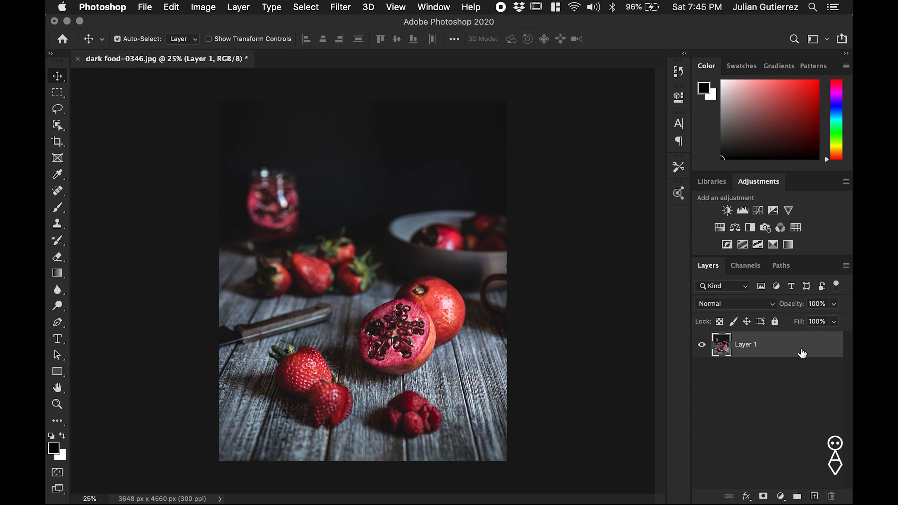
- Try a reveal-all layer mask on Layer 1, selecting the image and the mask in turn, and undo it
click(764, 496)
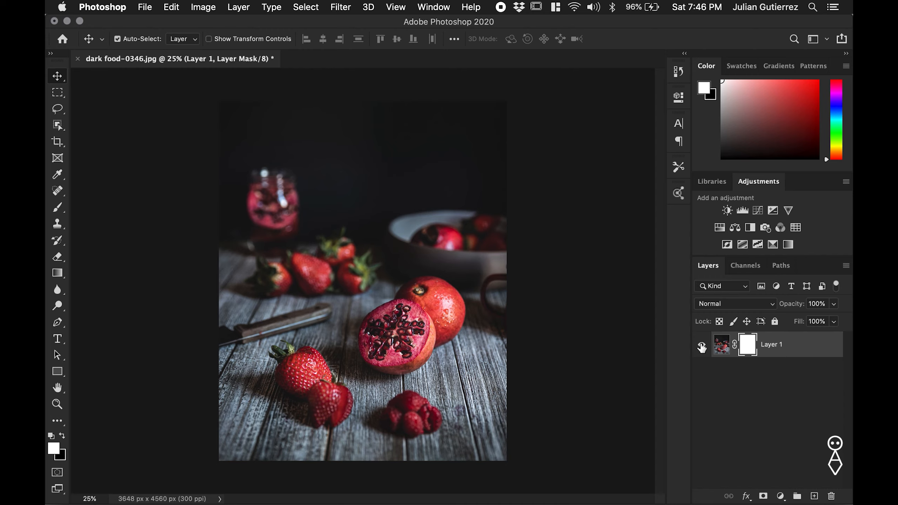
click(722, 344)
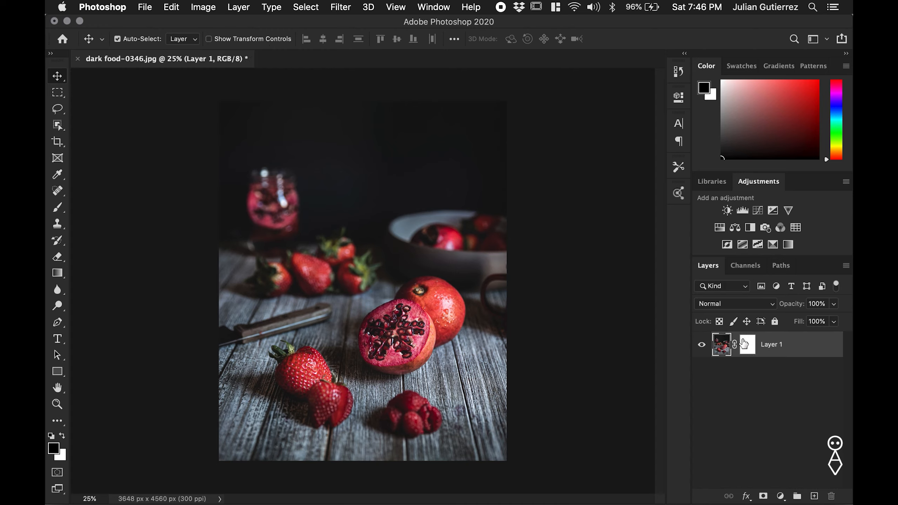
click(744, 348)
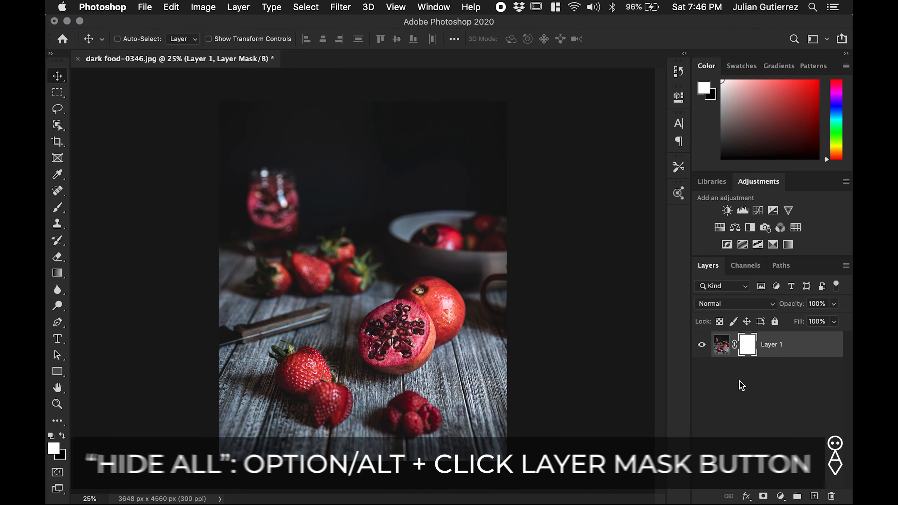
key(super+z)
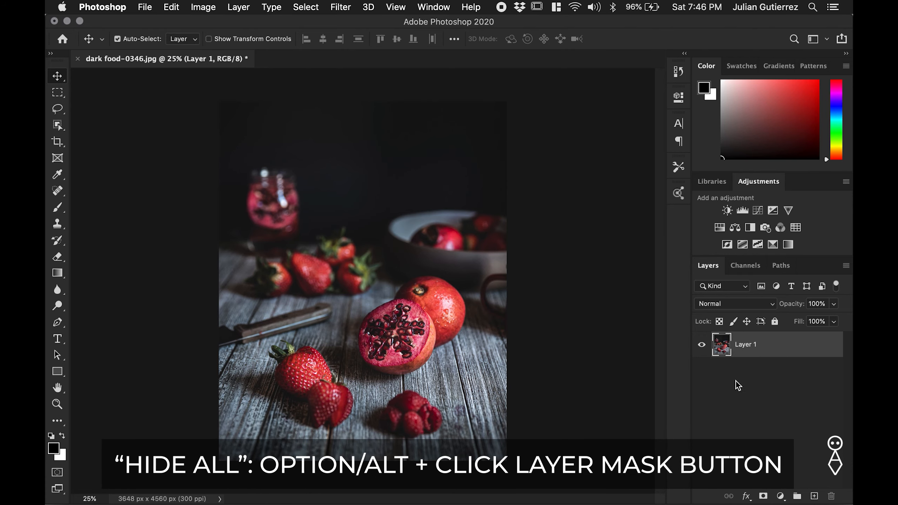
- Try a hide-all layer mask on Layer 1, look through the Layer Mask commands, and undo the mask
alt+click(770, 496)
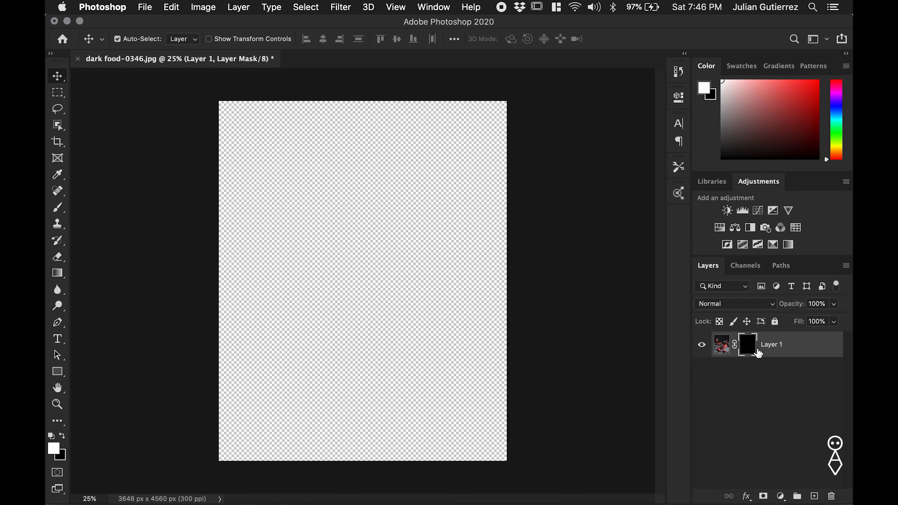
click(245, 7)
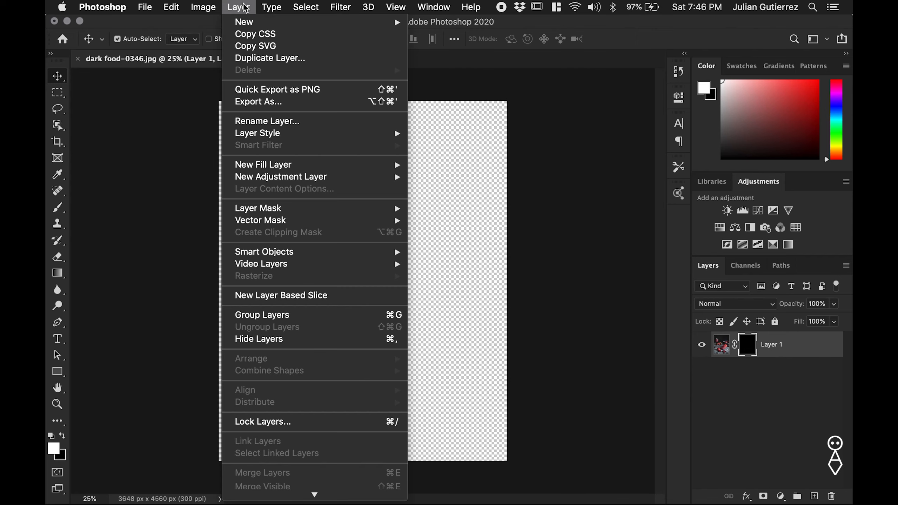
mouse_move(314, 209)
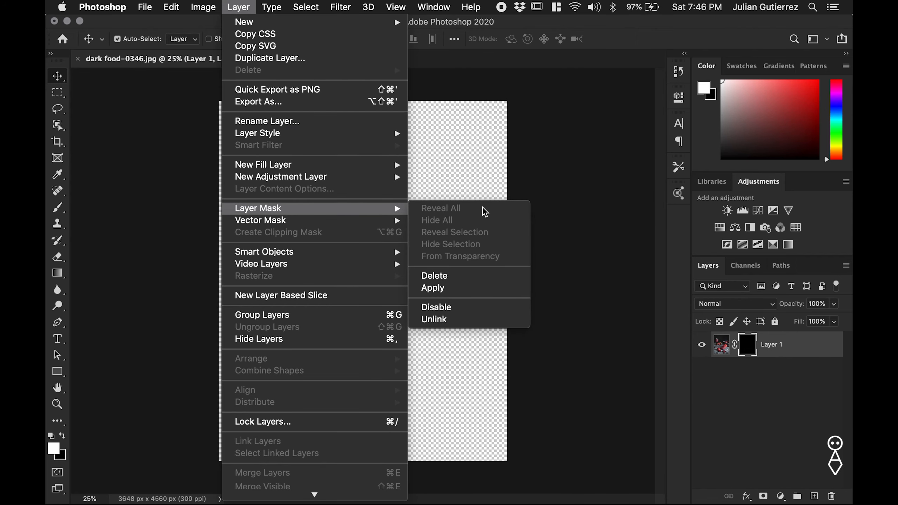
click(529, 173)
key(super+z)
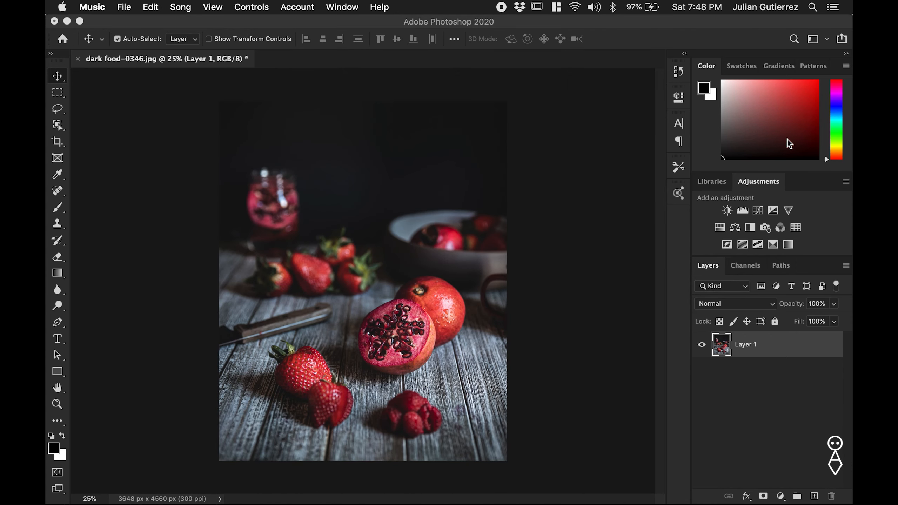
- Mask Layer 1 with a horizontal black-to-white linear gradient from mid-image towards the right edge, and view the mask on its own
click(745, 352)
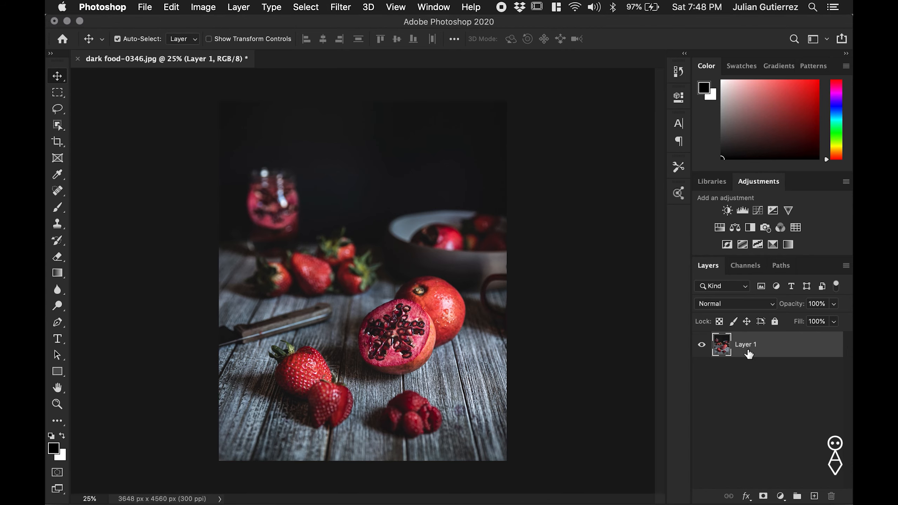
click(763, 496)
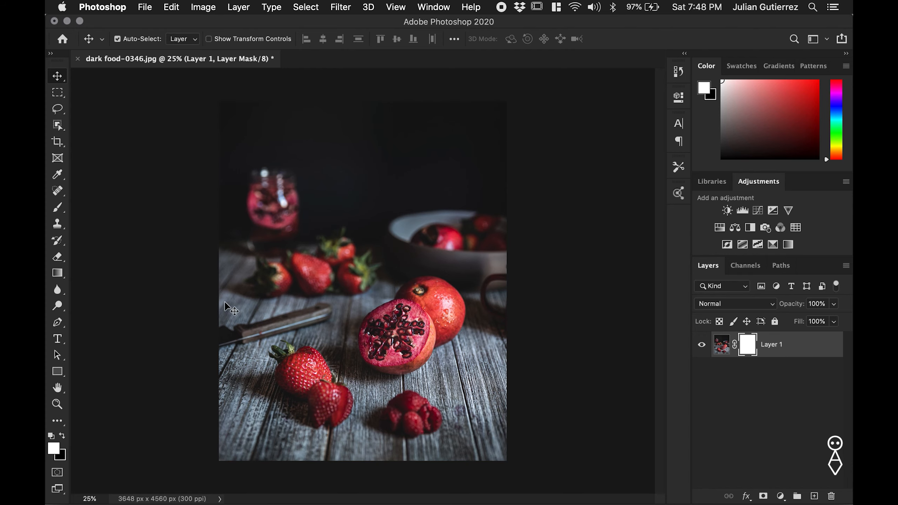
click(58, 275)
drag(354, 289, 495, 293)
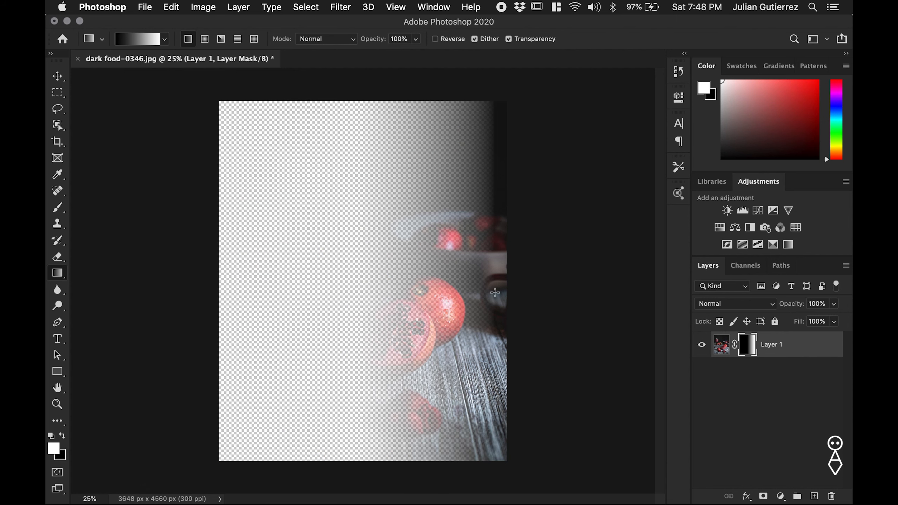
alt+click(748, 345)
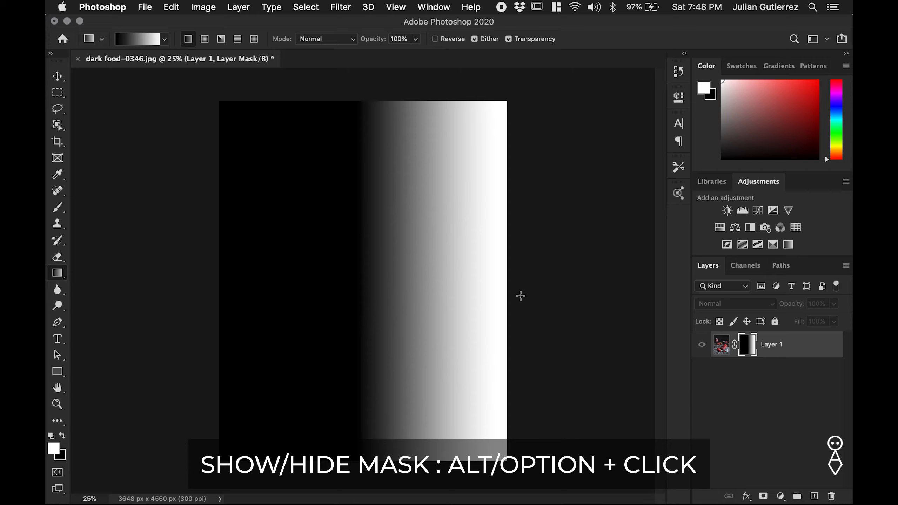
- Try deleting the gradient mask directly from Layer 1, and undo the deletion
right_click(744, 350)
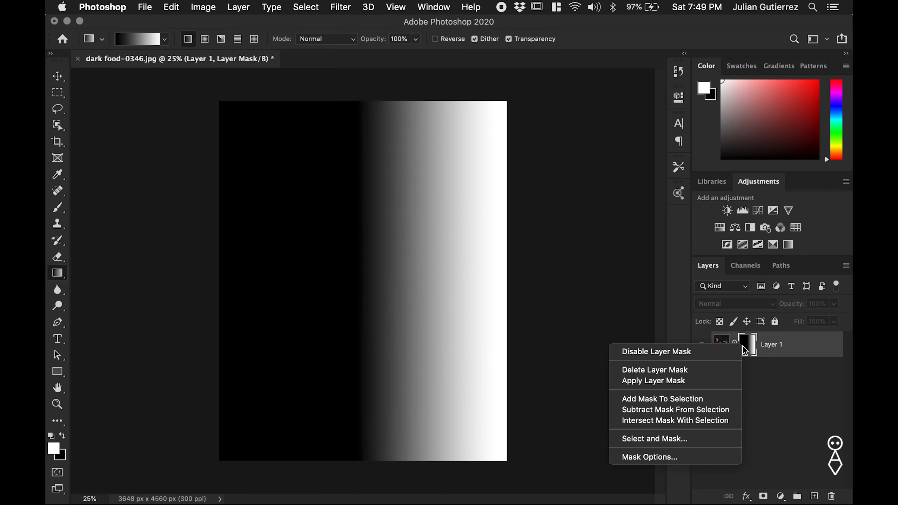
click(655, 370)
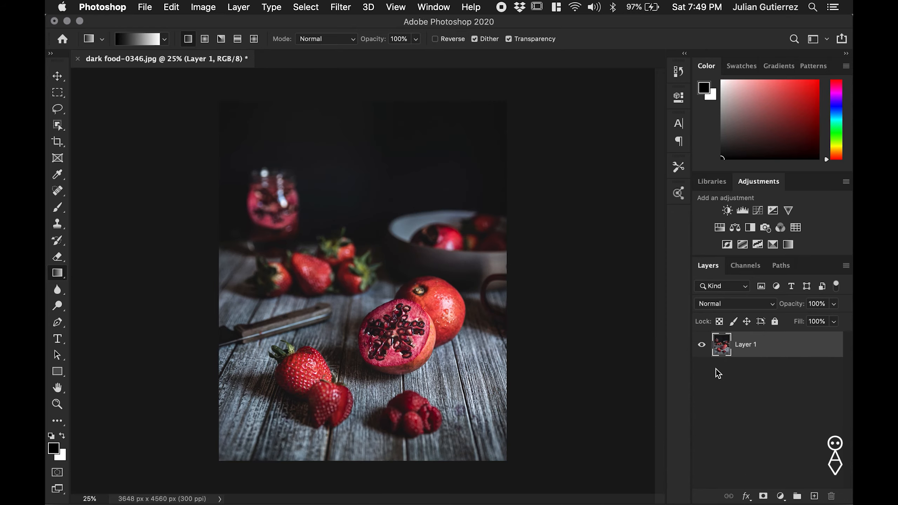
key(super+z)
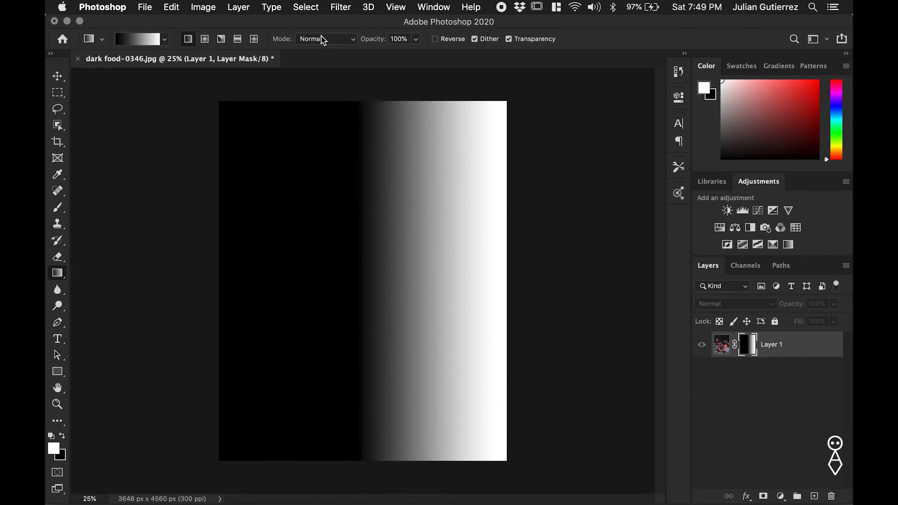
- Delete the gradient layer mask from Layer 1 without applying it
click(239, 7)
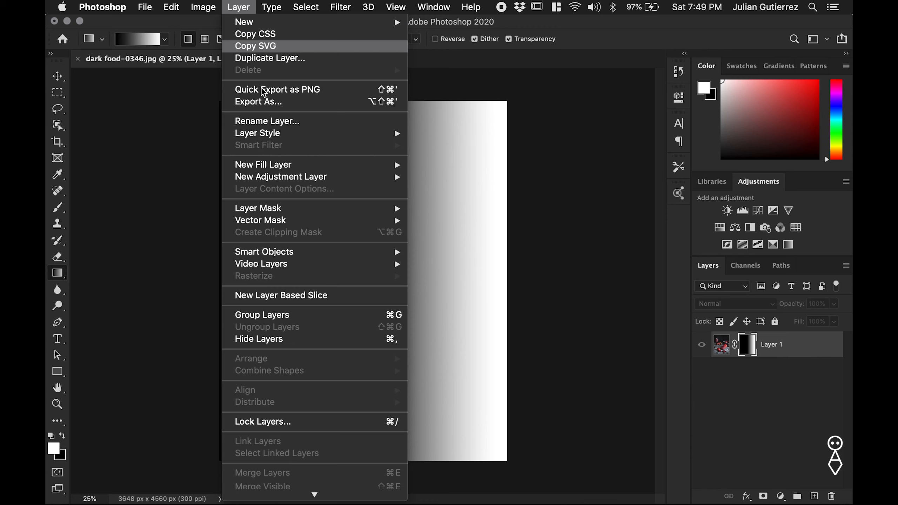
mouse_move(301, 210)
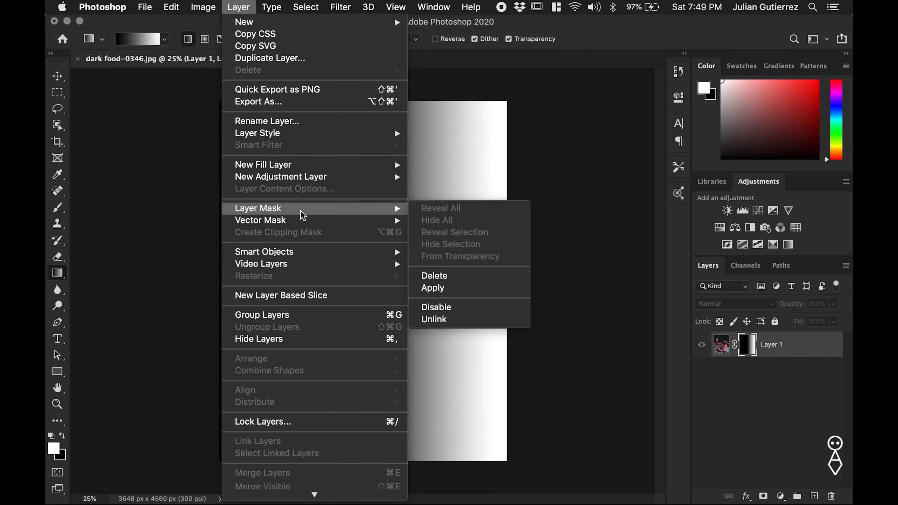
click(442, 278)
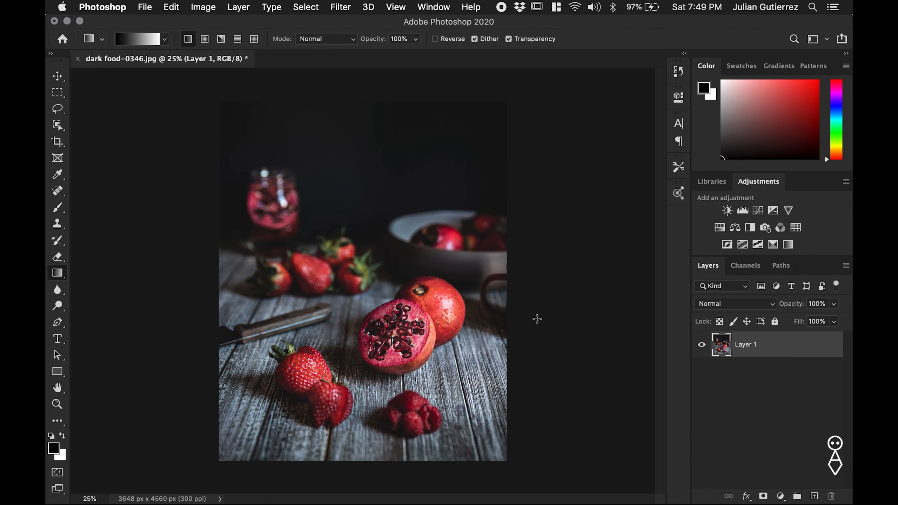
- Duplicate Layer 1 and rename the copy "desaturated"
click(58, 76)
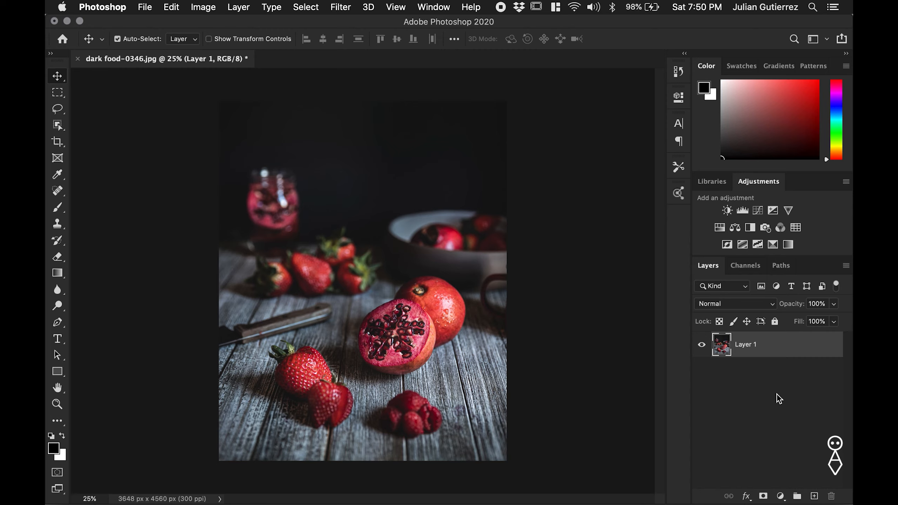
key(super+j)
double_click(748, 345)
text(d)
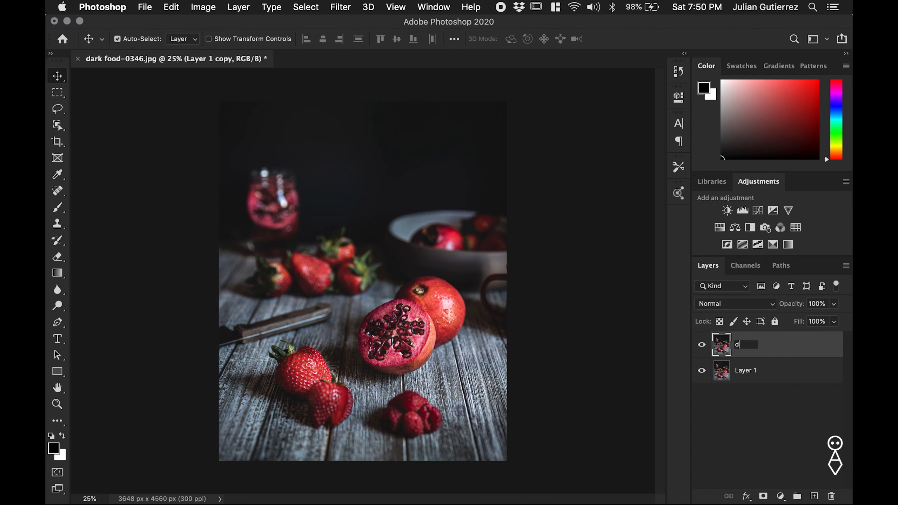
text(esaturated)
key(Return)
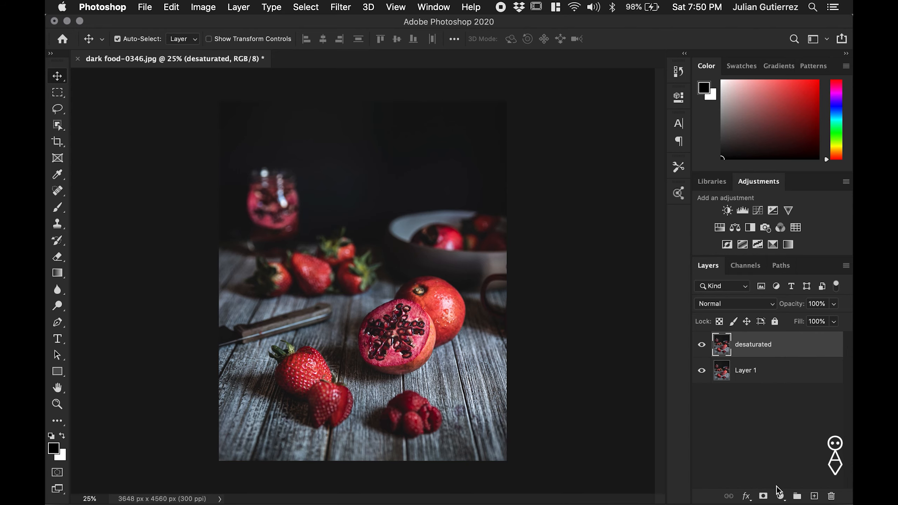
- Add a Hue/Saturation adjustment with saturation -52 and lightness -9, clipped to the desaturated layer
click(781, 497)
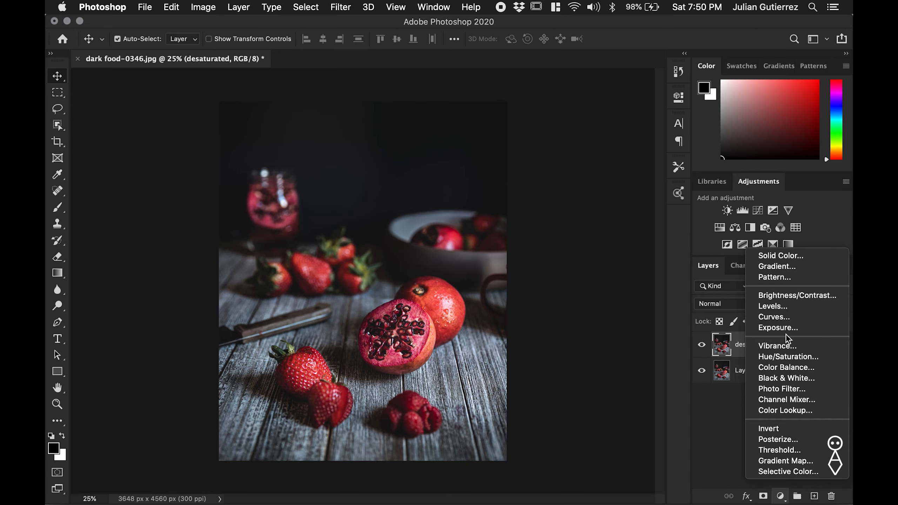
click(794, 355)
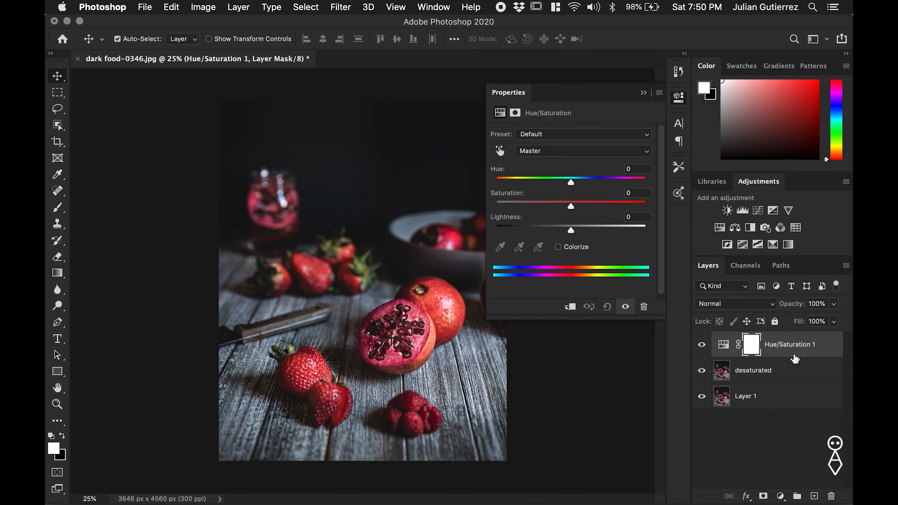
drag(571, 207, 532, 207)
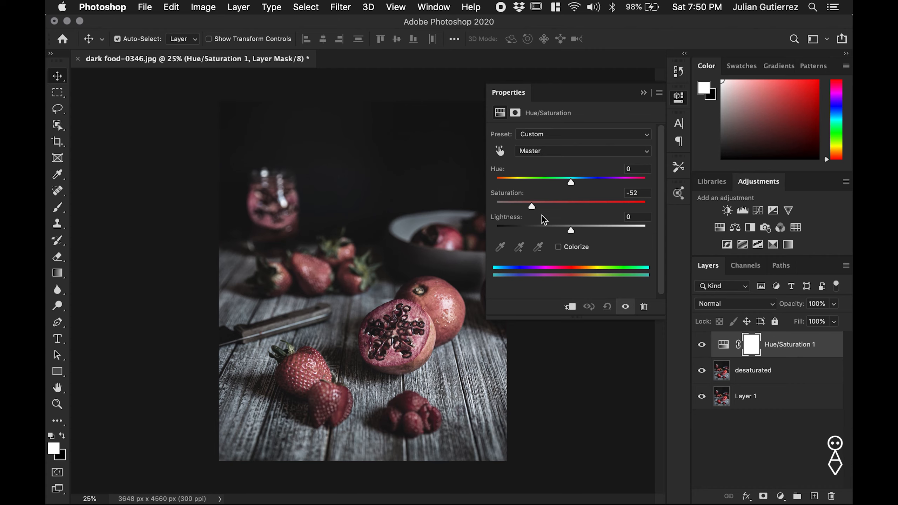
mouse_move(571, 231)
mouse_down()
mouse_move(556, 231)
mouse_move(565, 230)
mouse_up()
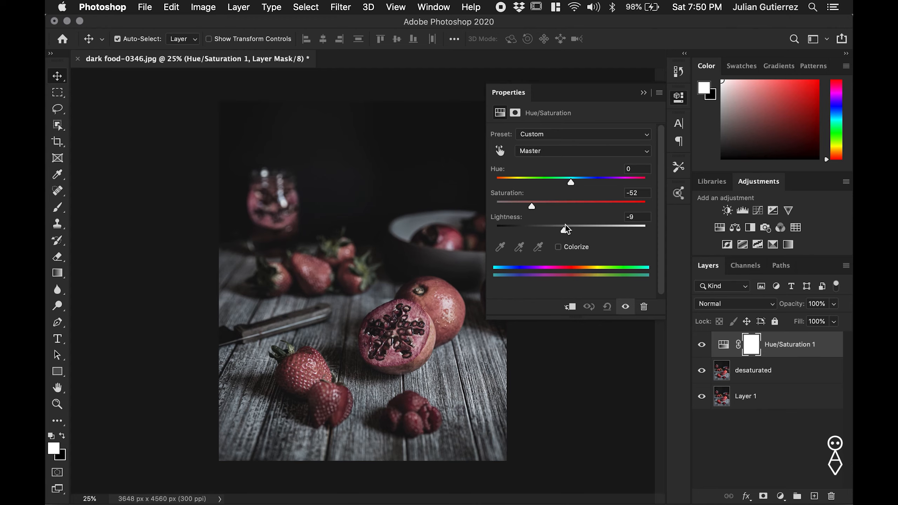
click(644, 92)
alt+click(788, 355)
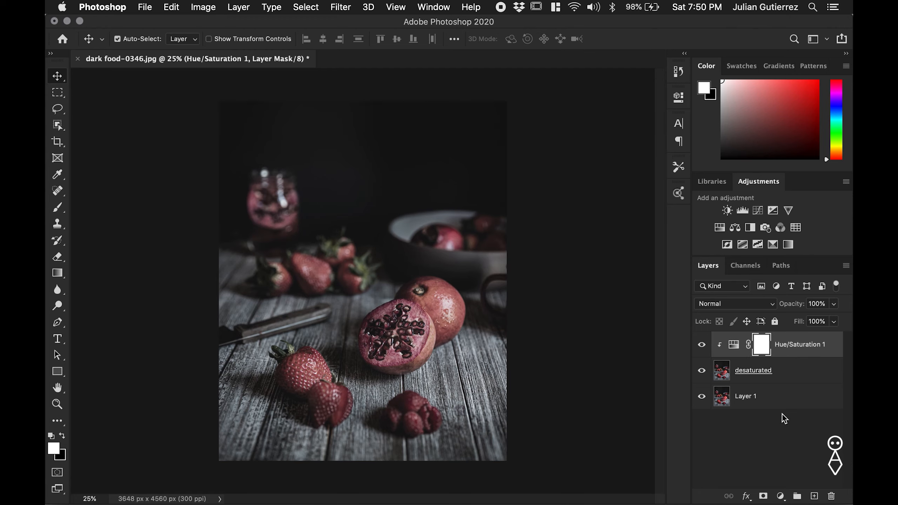
- Add a Levels adjustment with black input 18, white input 225 and slightly brighter midtones, clipped to the layers below
click(781, 496)
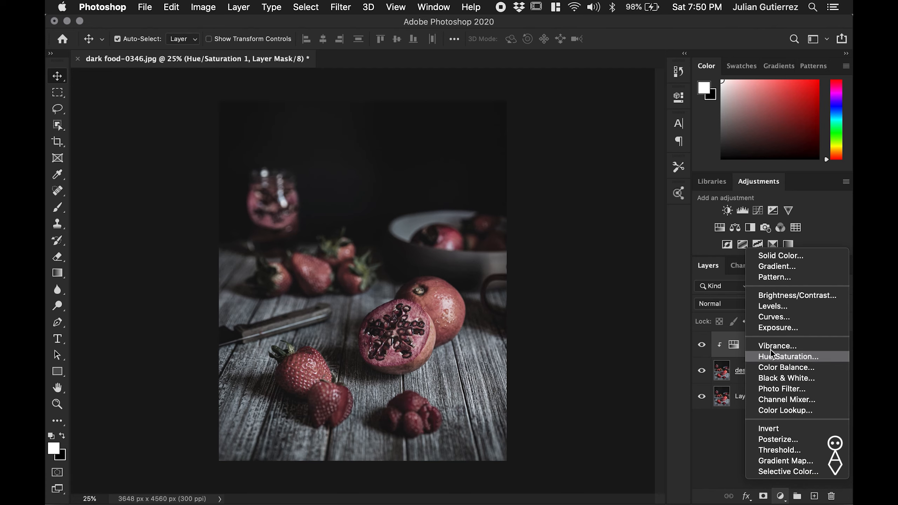
click(777, 308)
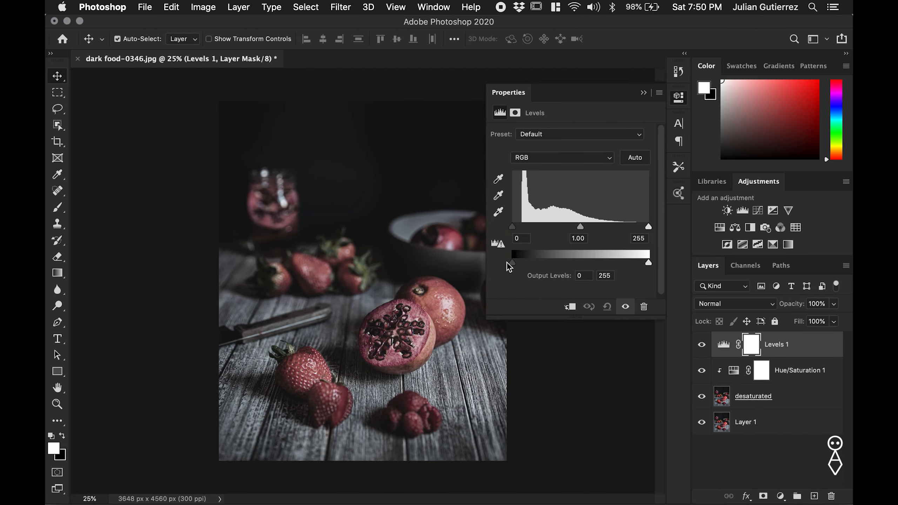
drag(512, 230, 523, 227)
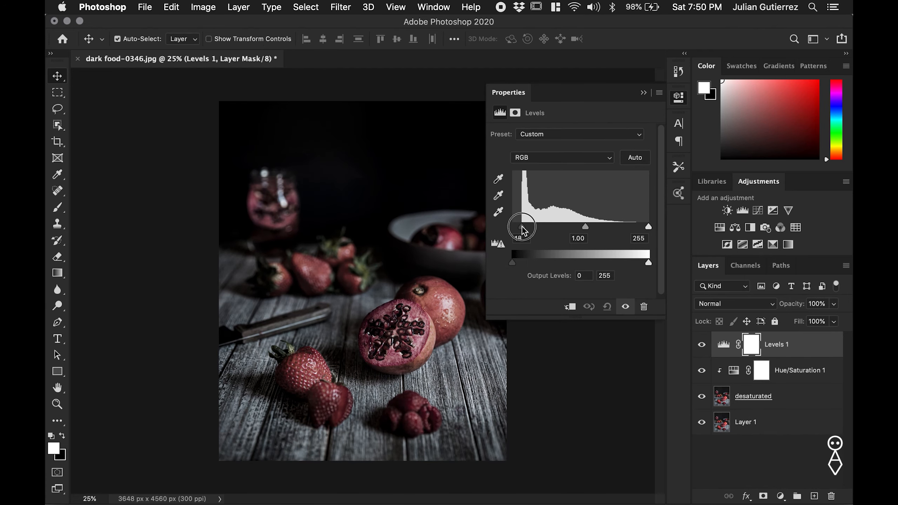
drag(648, 227, 632, 230)
mouse_move(578, 227)
mouse_down()
mouse_move(566, 228)
mouse_move(574, 228)
mouse_up()
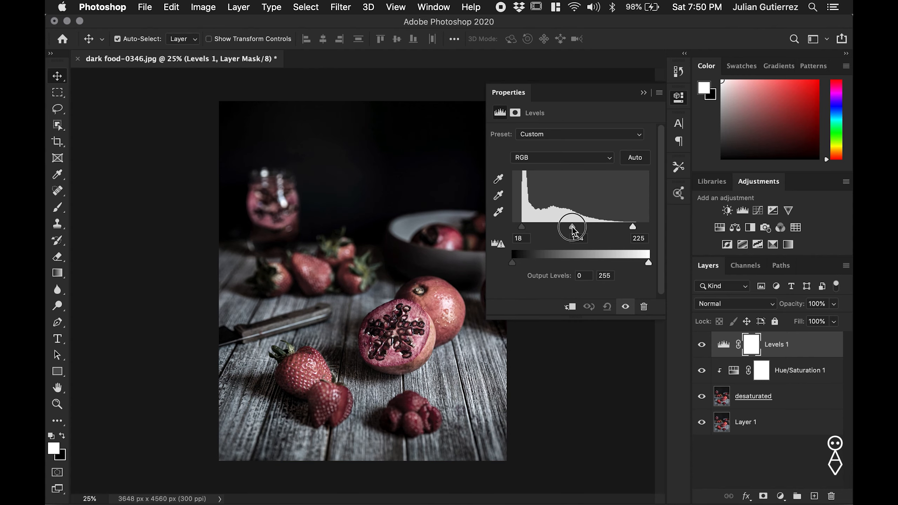
click(644, 92)
alt+click(800, 357)
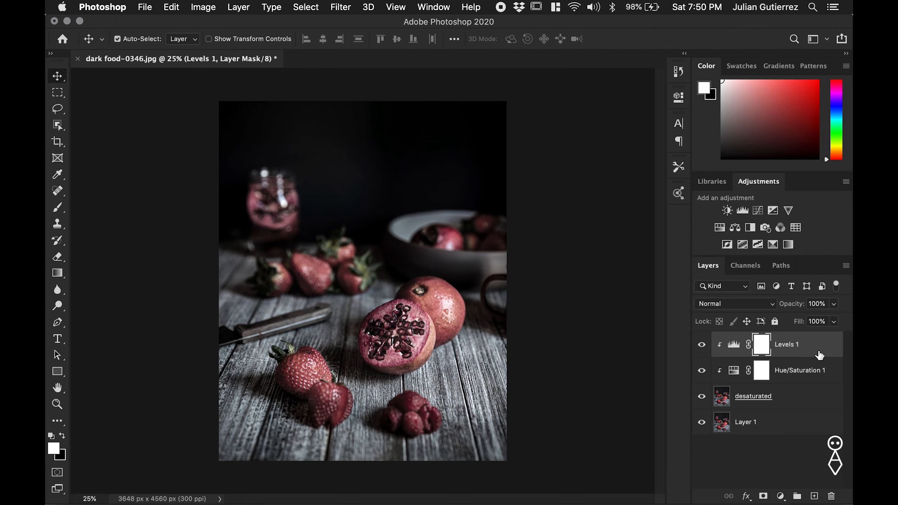
- Add a white layer mask to the desaturated layer and set up a 700 px brush with black as foreground colour
click(762, 398)
click(763, 496)
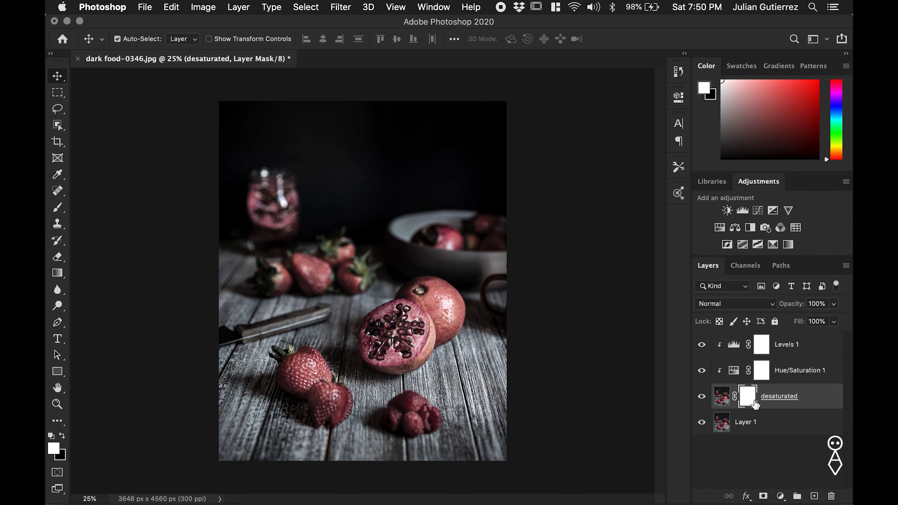
key(b)
key(bracketright)
key(bracketright)
key(bracketright)
key(bracketright)
key(bracketright)
key(bracketright)
key(bracketright)
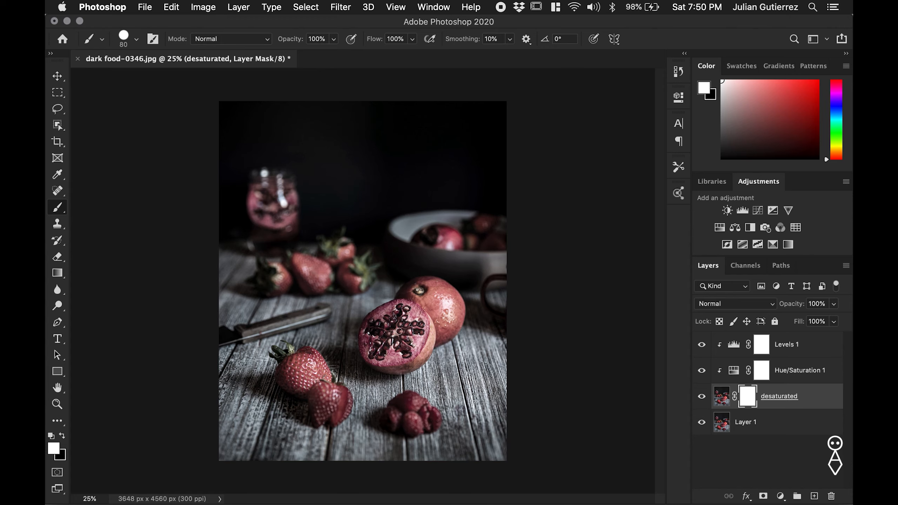
key(bracketright)
key(bracketright)
key(bracketright)
key(bracketright)
key(bracketright)
key(bracketright)
key(bracketright)
key(bracketright)
key(bracketright)
key(bracketright)
key(bracketright)
key(bracketright)
click(62, 436)
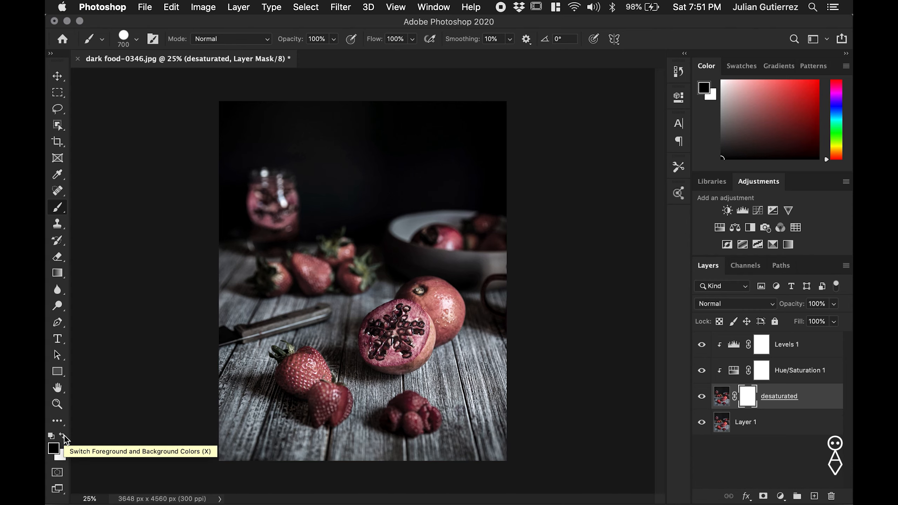
- Paint black on the desaturated layer's mask over the cut face of the pomegranate, then reduce the brush to 300 px
click(394, 332)
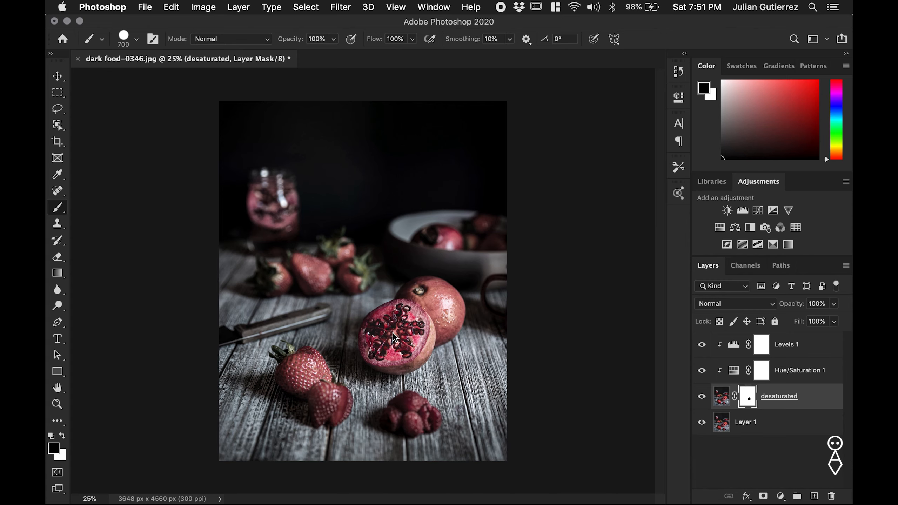
key(super+equal)
key(super+equal)
key(super+equal)
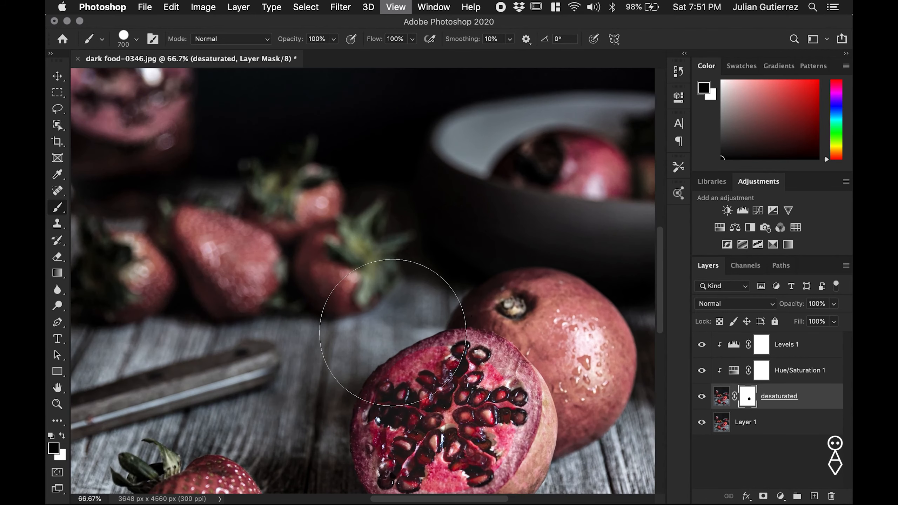
scroll(401, 293, right, 2)
scroll(400, 294, up, 2)
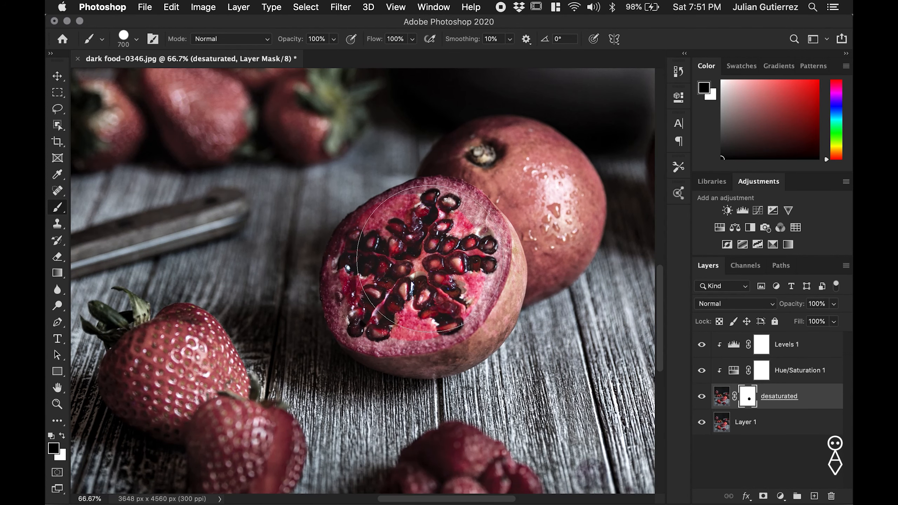
mouse_move(439, 252)
mouse_down()
mouse_move(415, 255)
mouse_move(435, 251)
mouse_up()
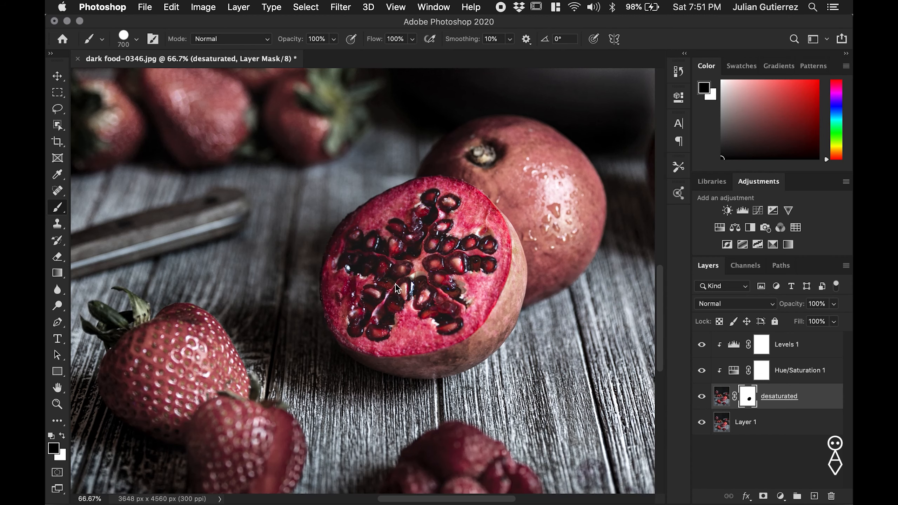
key(bracketleft)
key(bracketleft)
key(bracketleft)
key(bracketleft)
key(super+0)
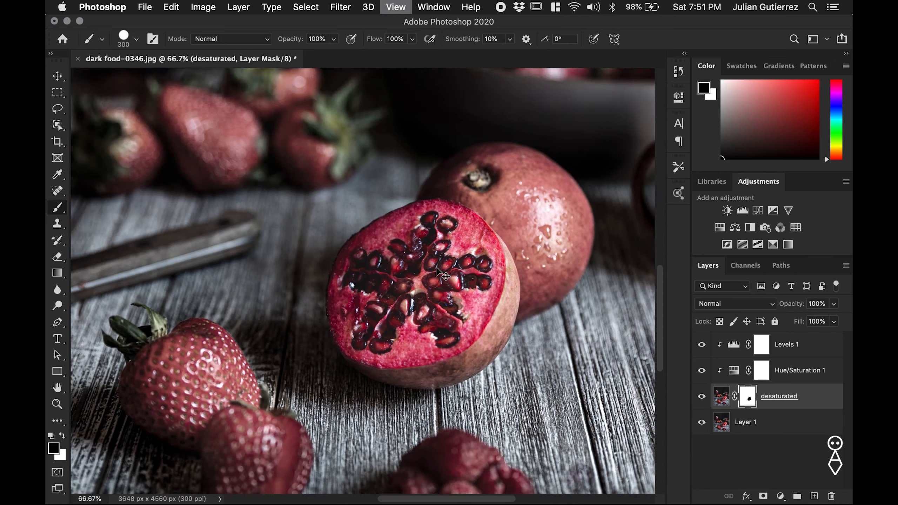
- Add a Hue/Saturation adjustment above Layer 1, clip it to that layer and set its saturation to +24
click(763, 418)
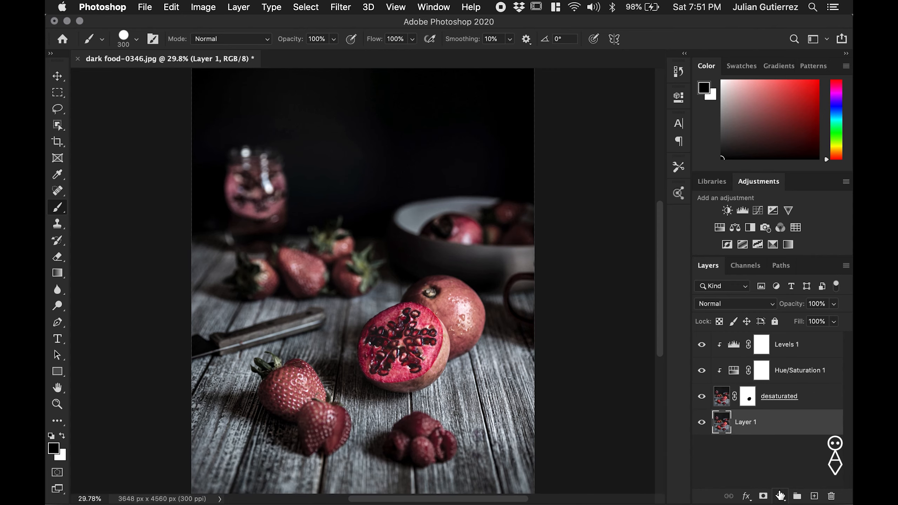
click(781, 496)
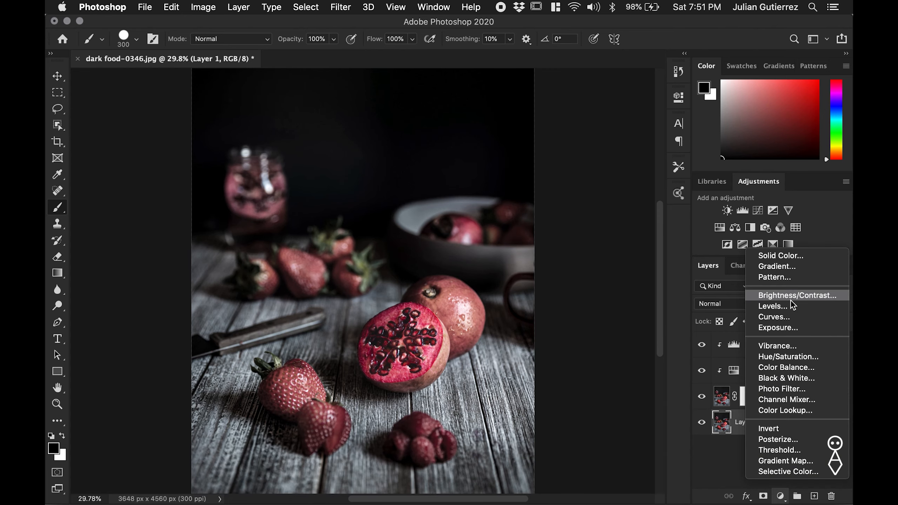
click(788, 355)
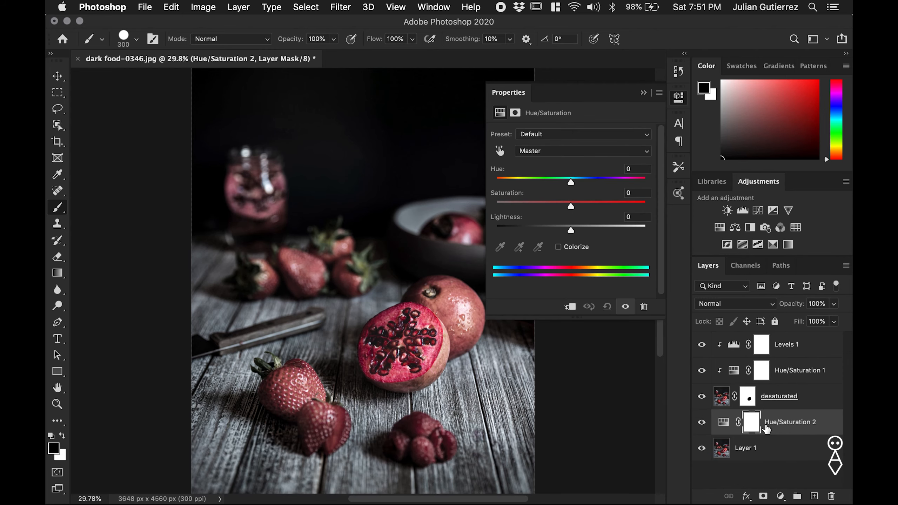
alt+click(769, 432)
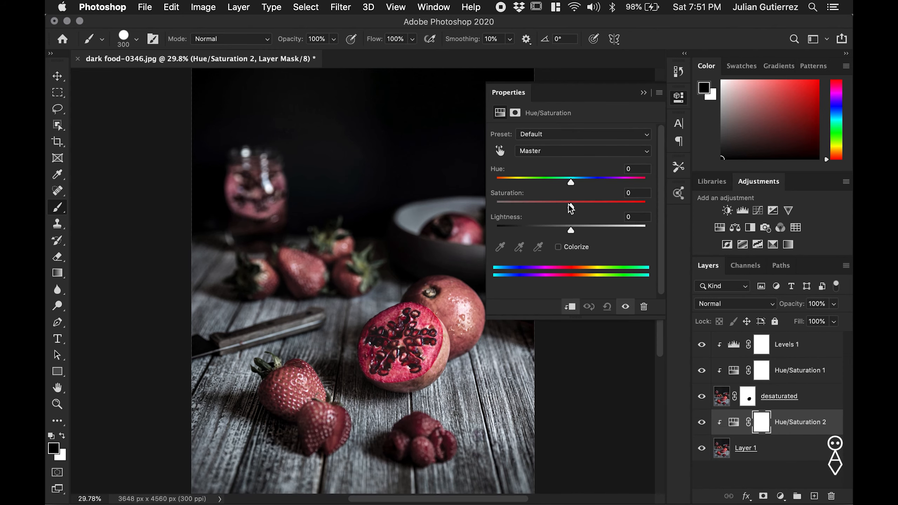
drag(572, 209, 592, 213)
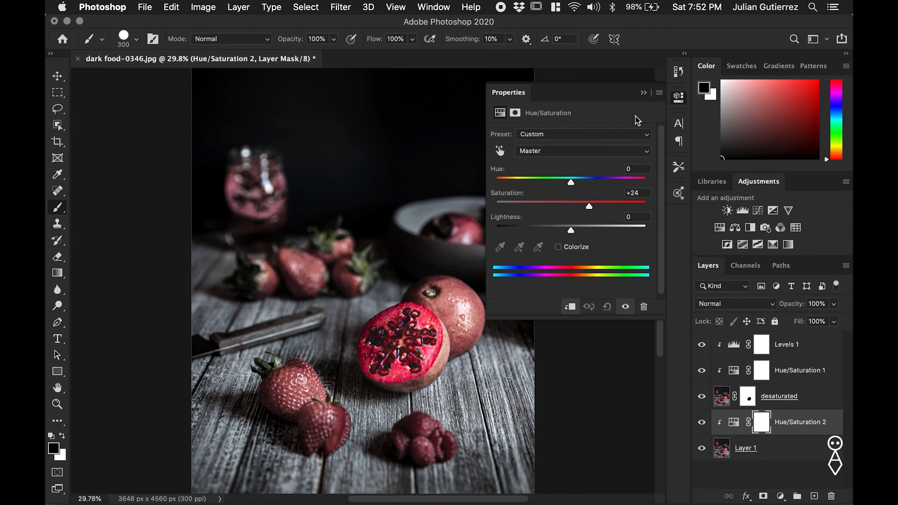
click(644, 94)
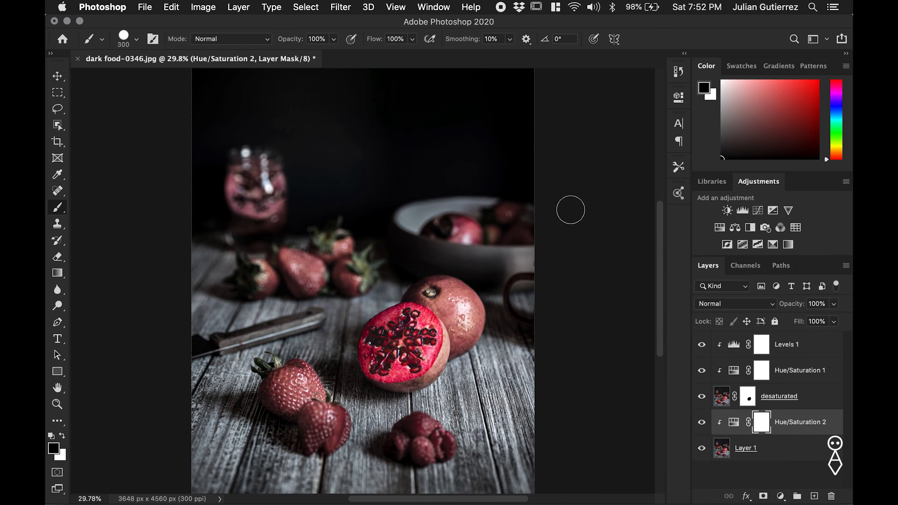
- Paint black on the desaturated layer's mask over the two front strawberries with a soft brush, reducing it from 300 to 175 px
mouse_move(302, 397)
mouse_down()
mouse_move(277, 393)
mouse_move(281, 387)
mouse_move(296, 401)
mouse_move(286, 388)
mouse_move(304, 383)
mouse_move(312, 397)
mouse_move(297, 375)
mouse_move(319, 425)
mouse_move(332, 424)
mouse_move(313, 436)
mouse_move(309, 426)
mouse_move(343, 419)
mouse_move(333, 437)
mouse_move(340, 428)
mouse_move(320, 420)
mouse_move(312, 439)
mouse_move(330, 424)
mouse_up()
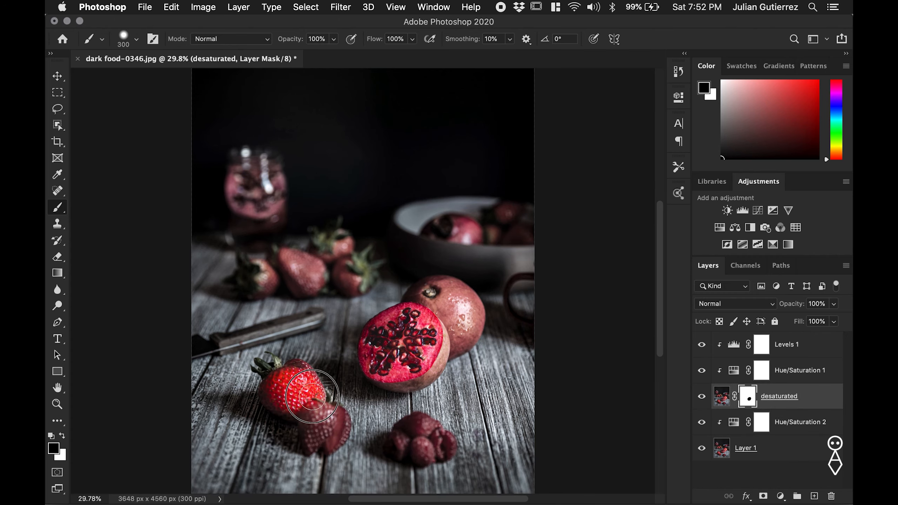
key(bracketleft)
key(bracketleft)
key(bracketleft)
key(bracketleft)
key(bracketleft)
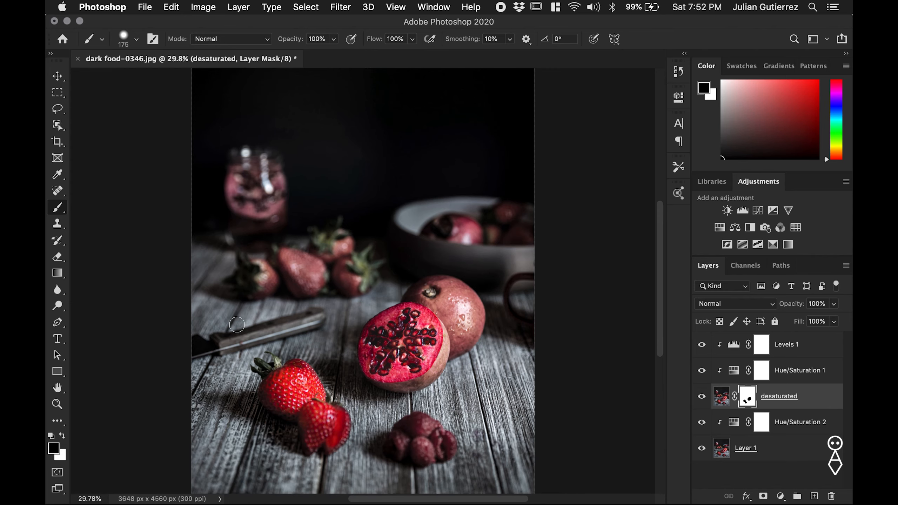
mouse_move(329, 446)
mouse_down()
mouse_move(345, 424)
mouse_move(305, 416)
mouse_up()
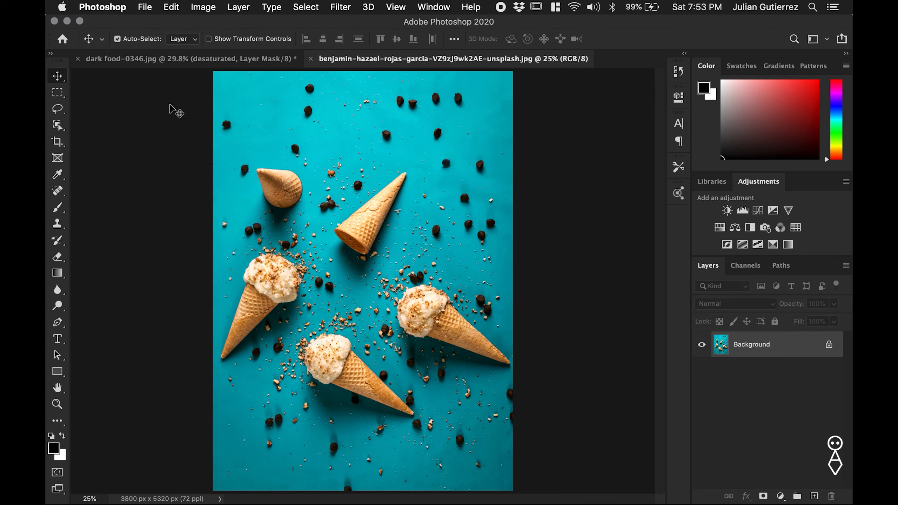
- In the ice cream photo, select the rightmost cone with a rectangular marquee and turn the selection into a layer mask
click(58, 92)
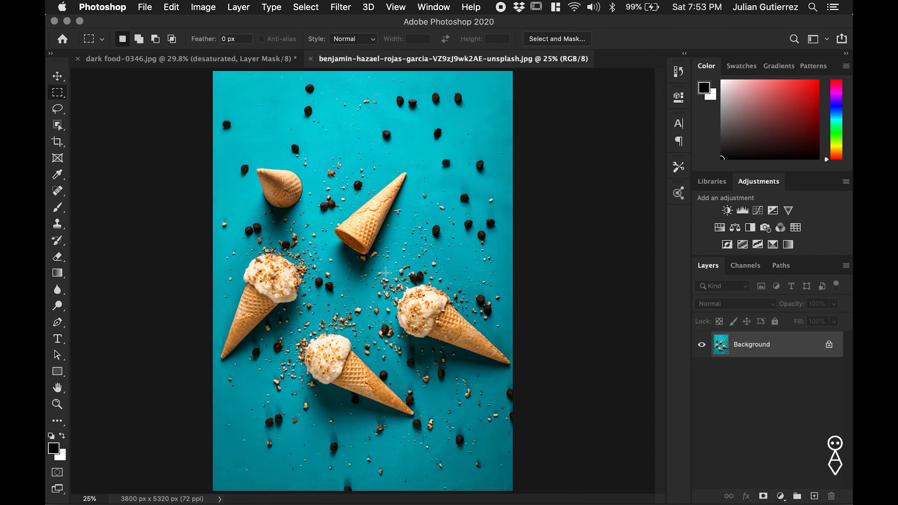
drag(376, 266, 512, 373)
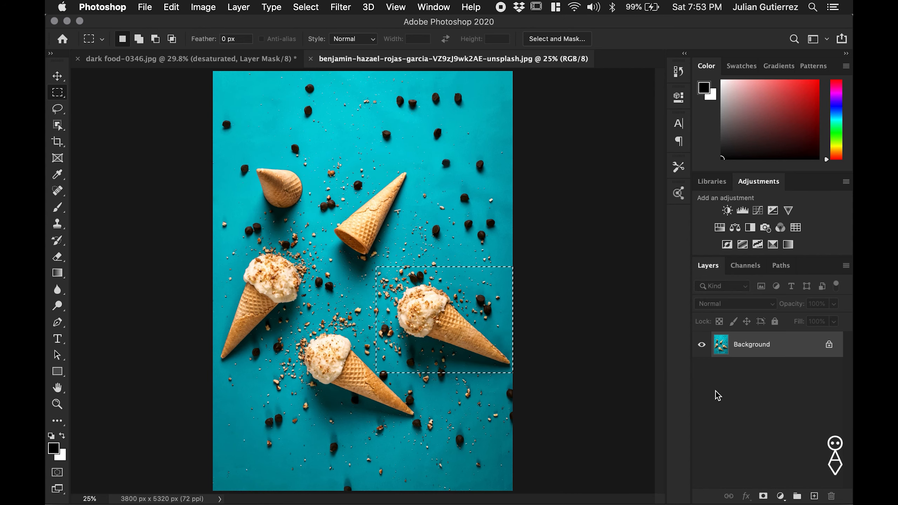
click(764, 497)
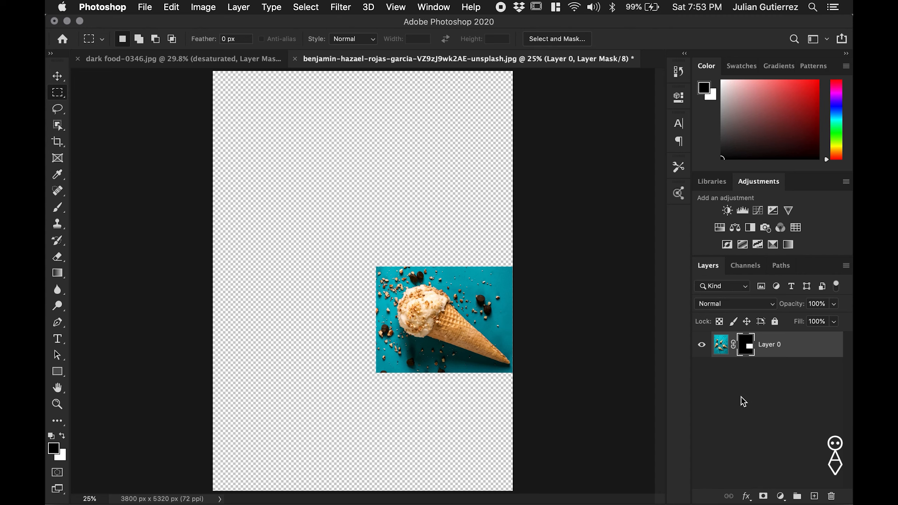
alt+click(747, 353)
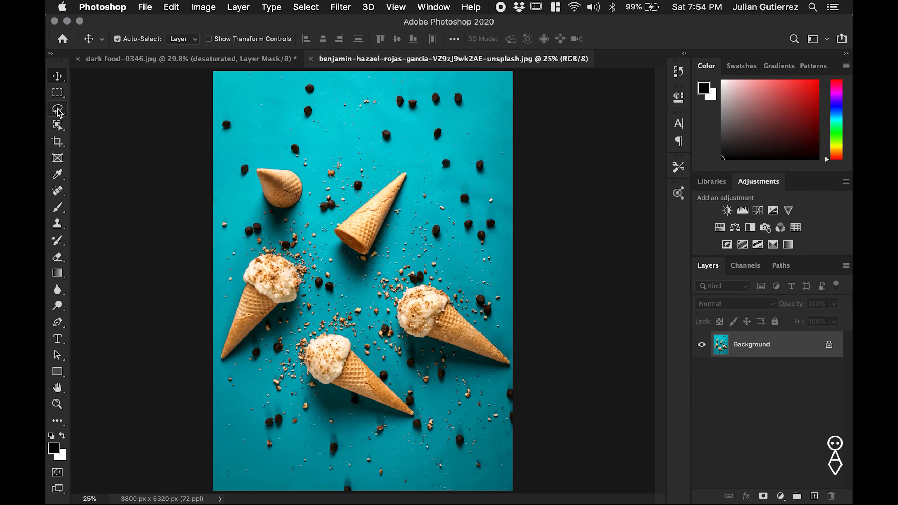
- Try masking the rightmost ice cream cone from a freehand Lasso selection, then undo the mask and the selection
click(57, 110)
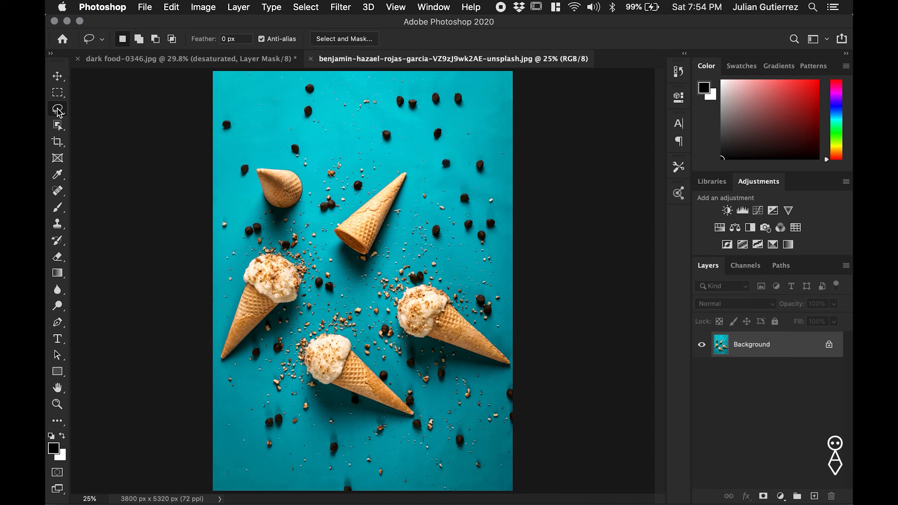
mouse_move(404, 348)
mouse_down()
mouse_move(487, 304)
mouse_move(508, 350)
mouse_move(478, 376)
mouse_move(403, 349)
mouse_up()
click(763, 496)
key(super+z)
key(super+z)
click(61, 131)
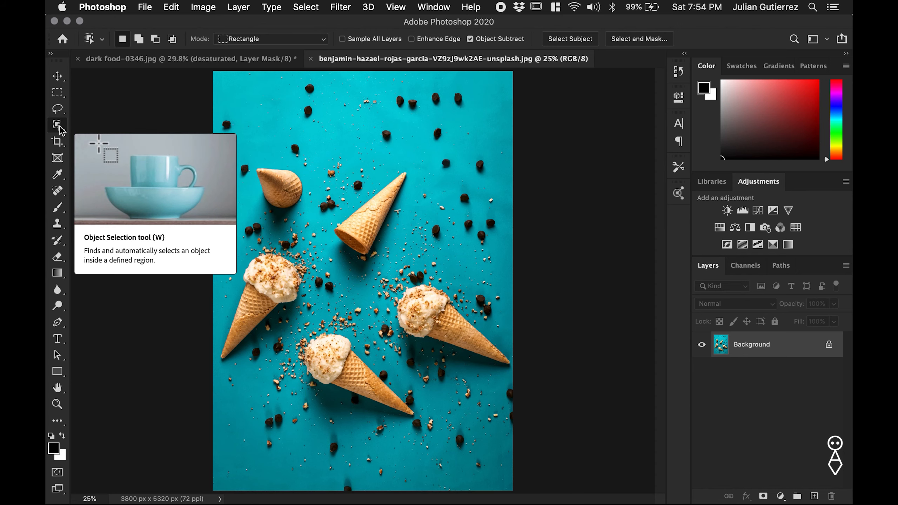
click(62, 131)
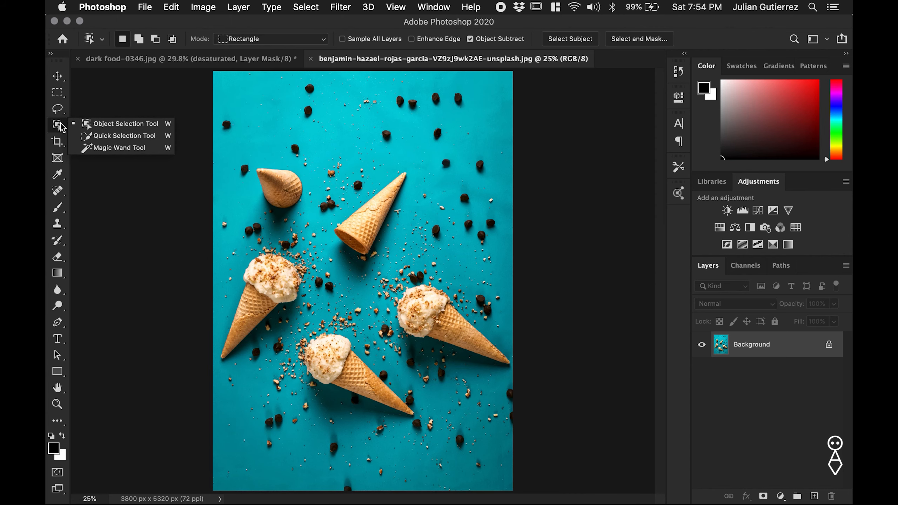
click(82, 124)
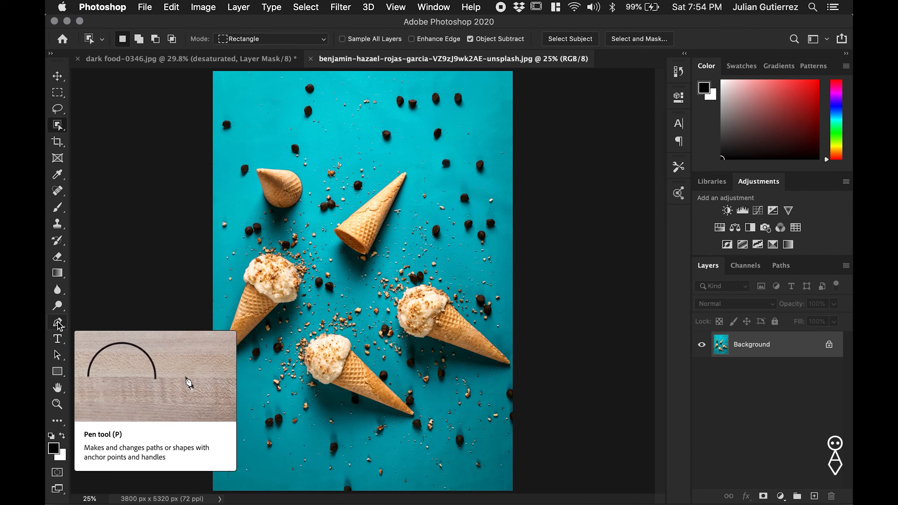
- Draw a closed Pen tool path around the rightmost ice cream cone, with curved segments around the scoop
click(58, 323)
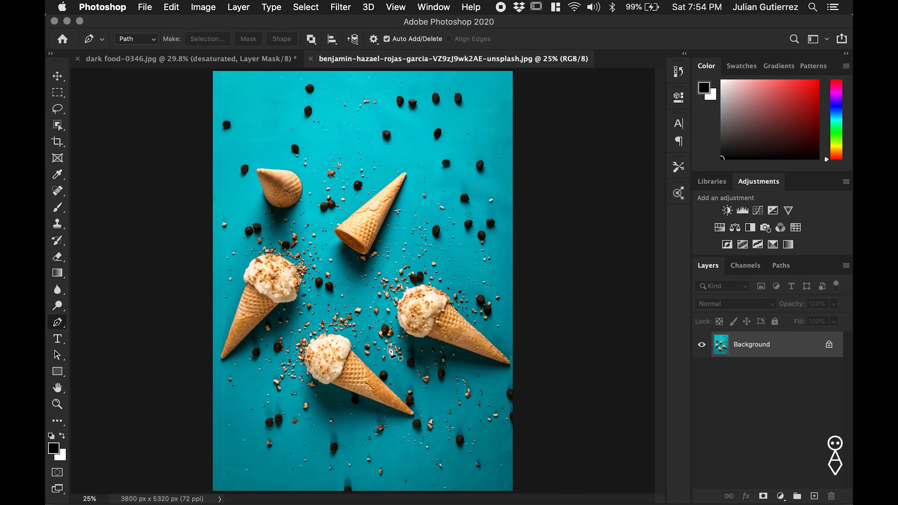
key(super+plus)
key(super+plus)
key(super+plus)
scroll(410, 313, right, 5)
scroll(409, 313, down, 3)
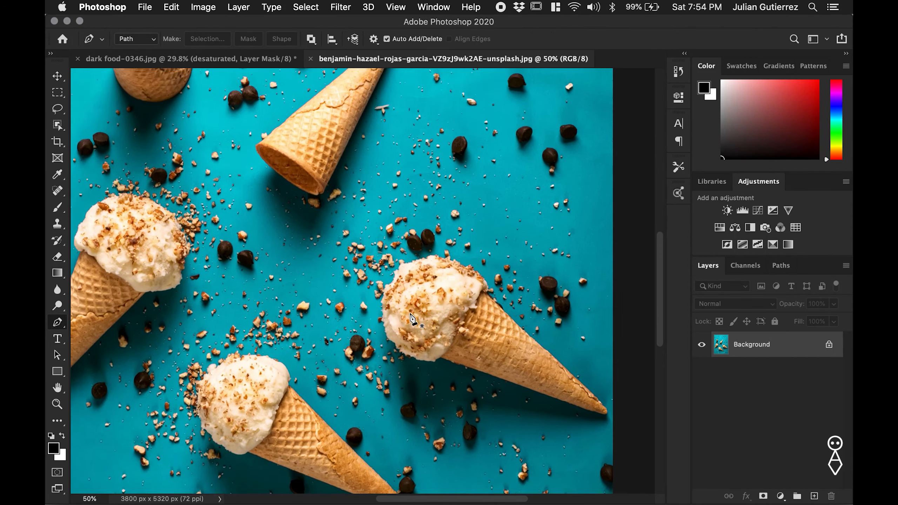
click(342, 310)
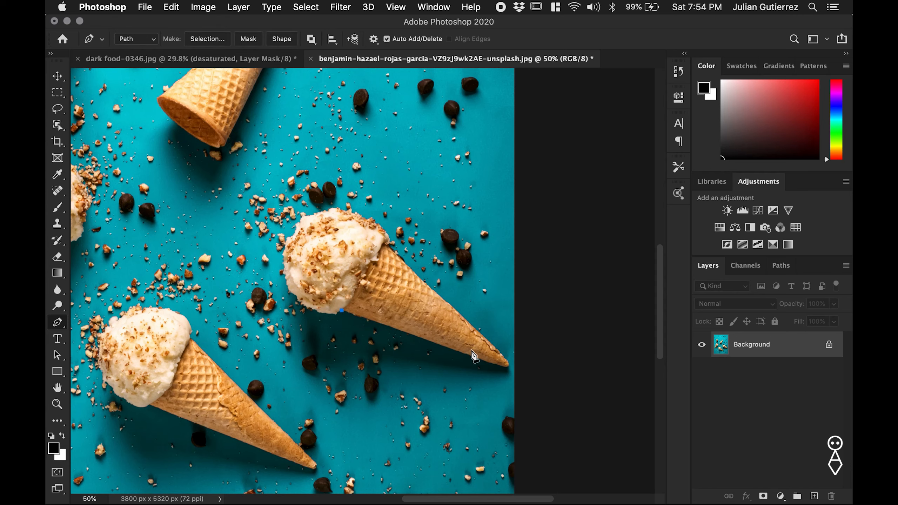
drag(500, 367, 510, 372)
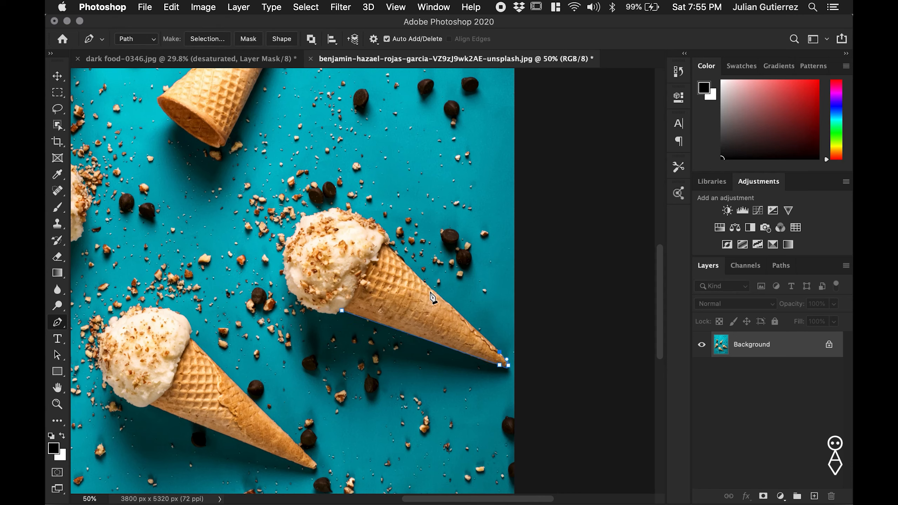
click(389, 247)
click(358, 212)
drag(359, 213, 277, 239)
drag(293, 307, 321, 317)
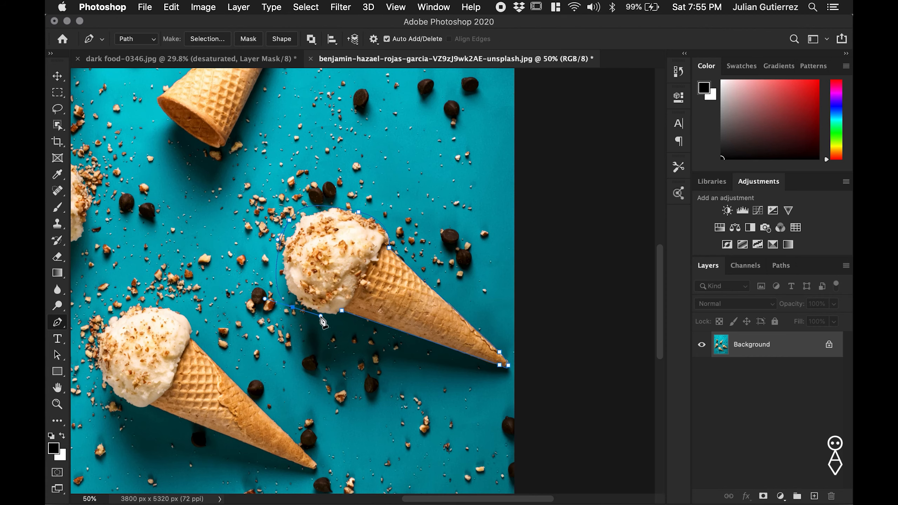
click(342, 311)
- Convert the path around the cone into a selection and add a layer mask from it
right_click(337, 273)
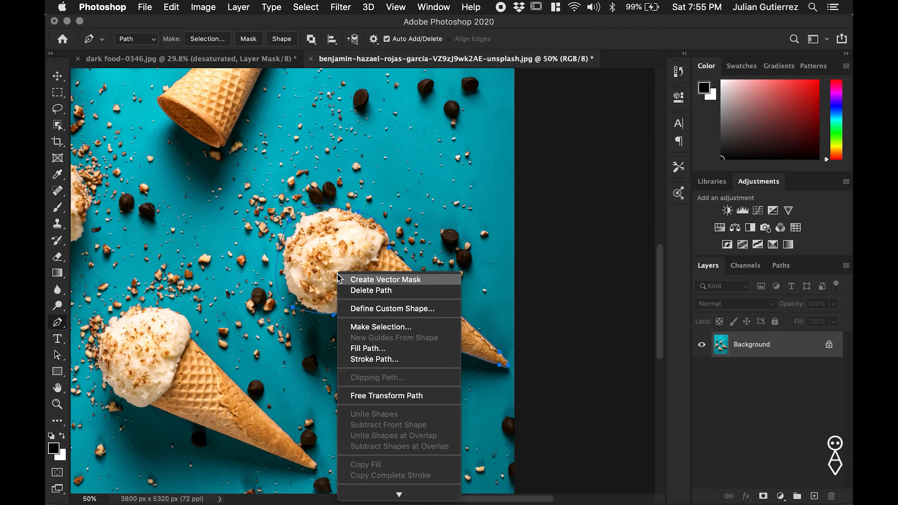
click(370, 327)
click(519, 201)
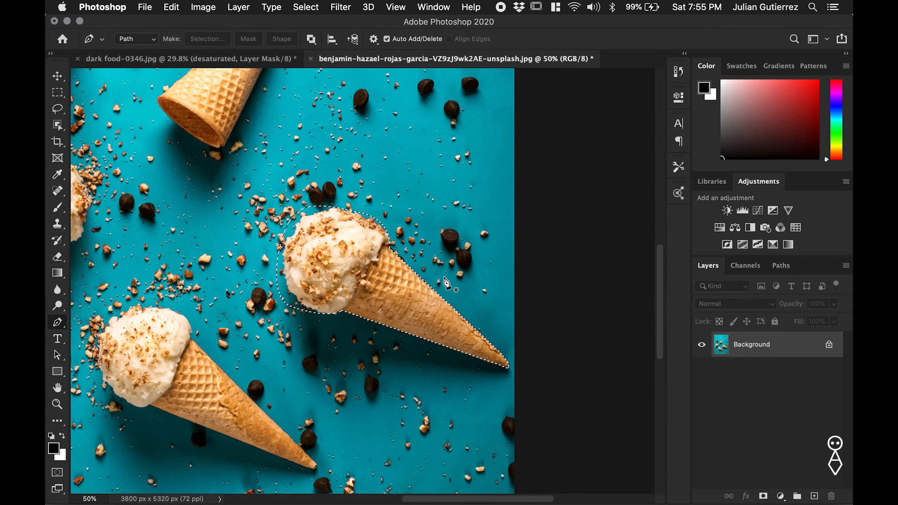
click(763, 496)
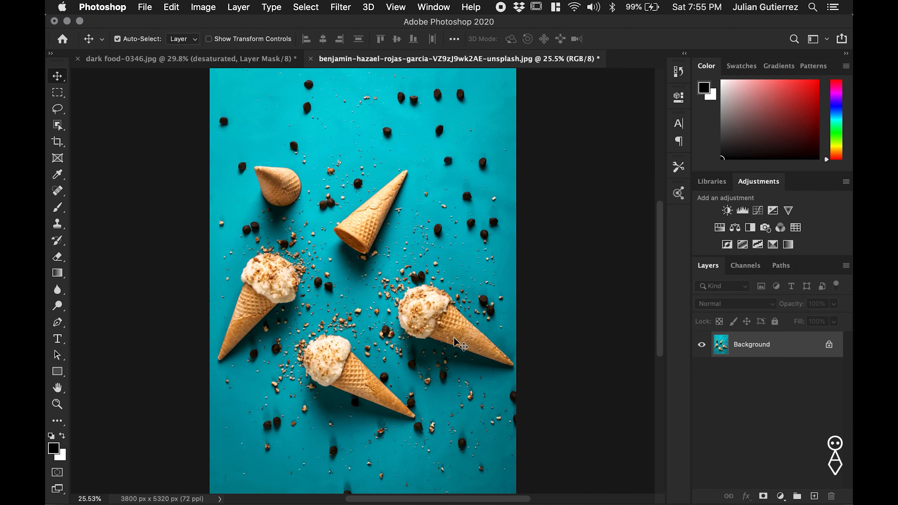
- Select the whole rightmost ice cream cone, including its scoop, with the Quick Selection tool
click(60, 128)
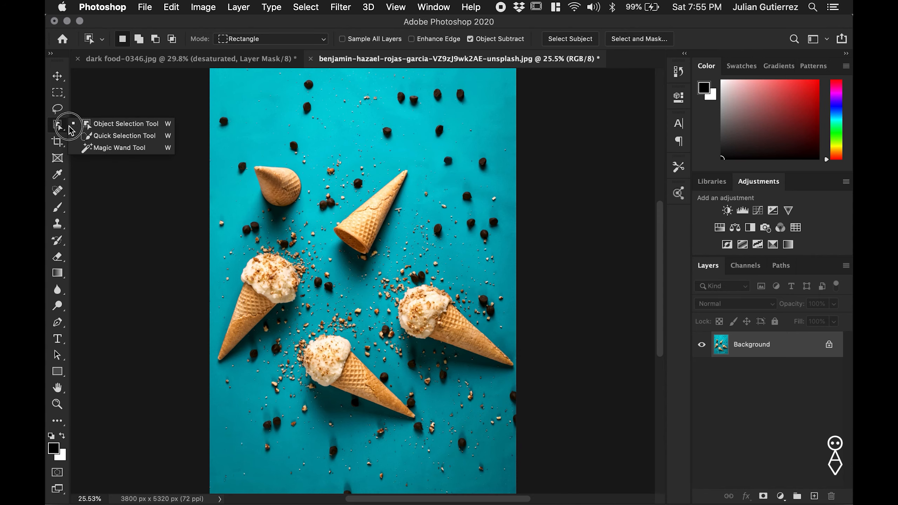
click(114, 135)
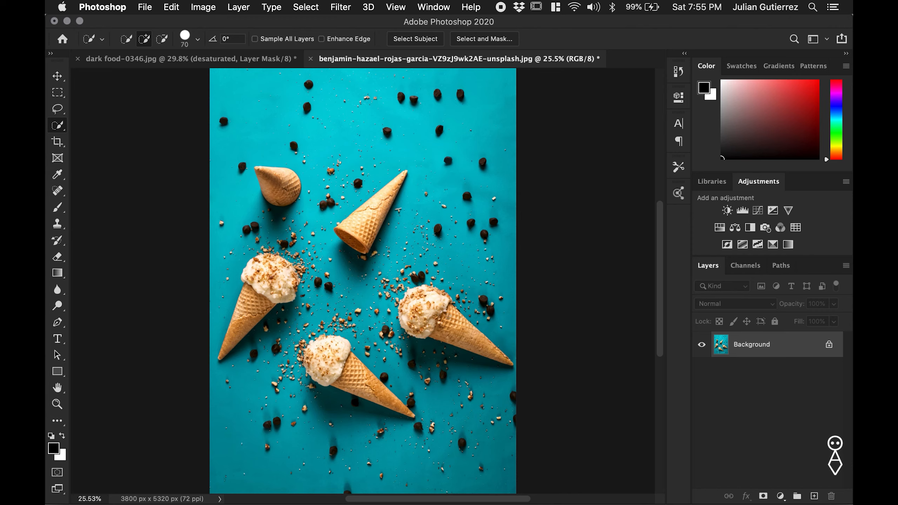
key(super+plus)
key(super+plus)
key(super+plus)
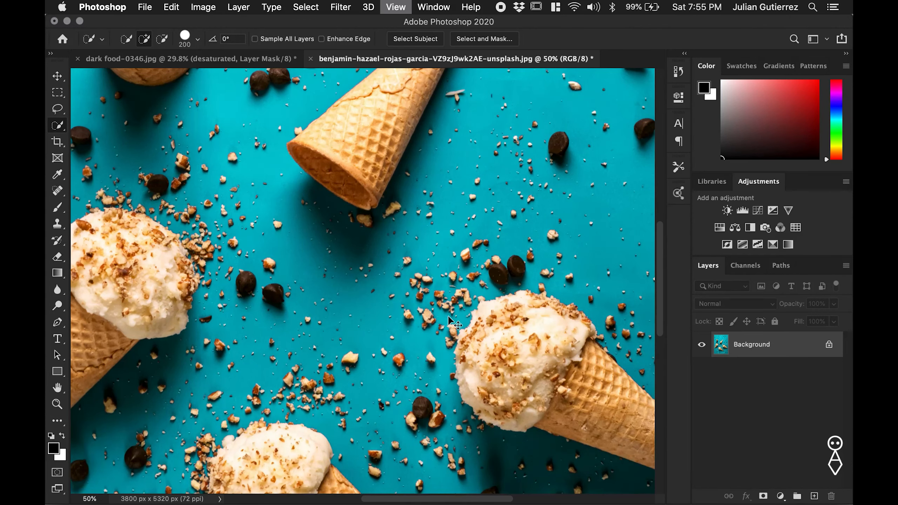
scroll(477, 215, down, 10)
scroll(477, 215, right, 5)
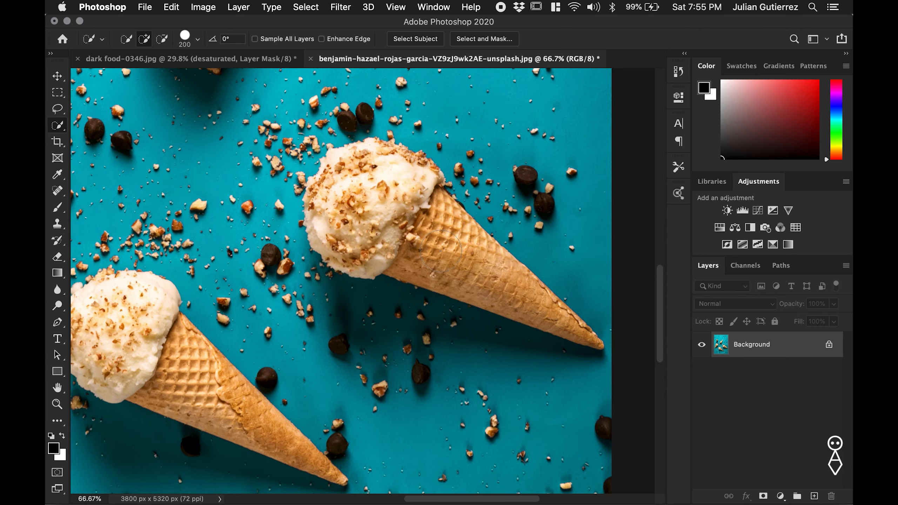
mouse_move(486, 272)
mouse_down()
mouse_move(566, 319)
mouse_move(385, 229)
mouse_move(340, 258)
mouse_move(375, 166)
mouse_move(389, 198)
mouse_up()
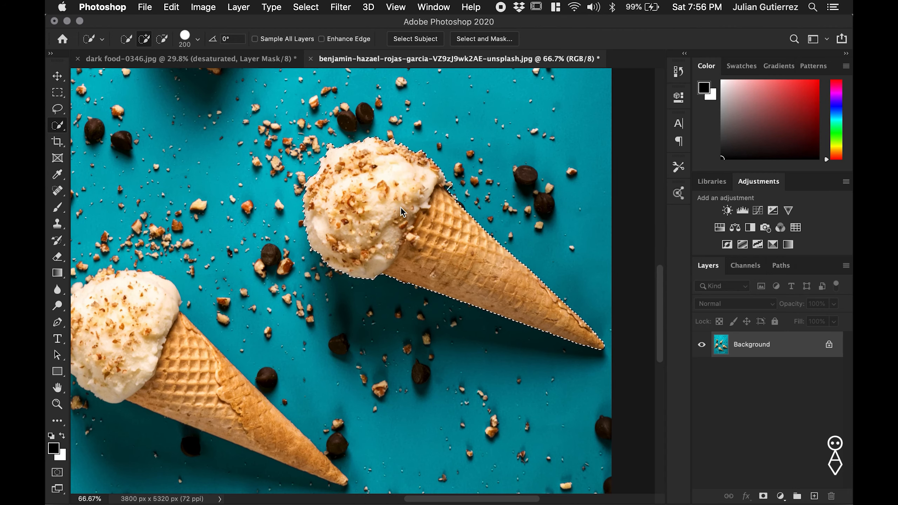
key(super+plus)
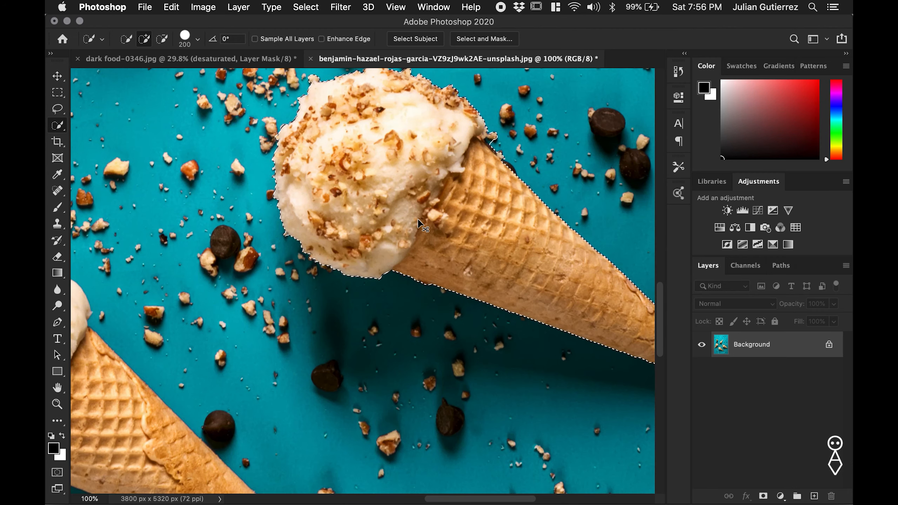
mouse_move(418, 219)
mouse_down()
mouse_move(311, 305)
mouse_move(288, 287)
mouse_up()
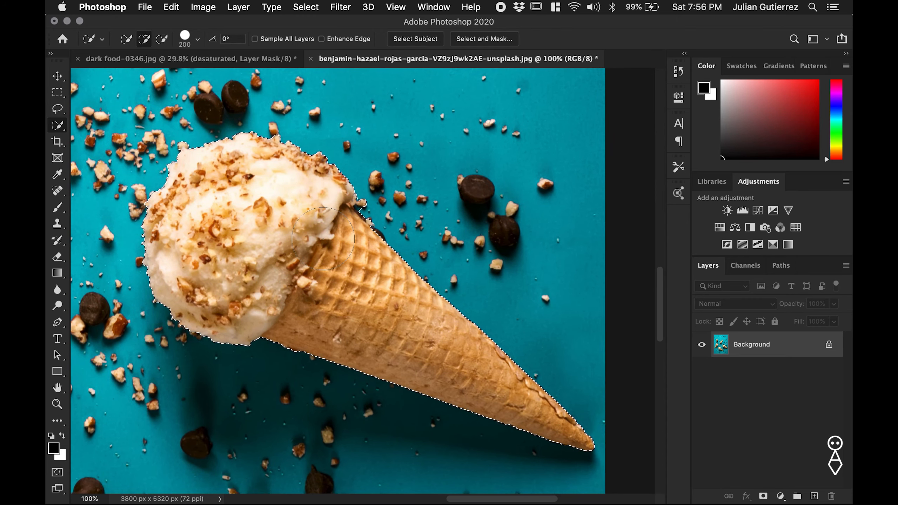
- Reduce the selection brush to 90 px and subtract the stray nut pieces along the scoop's edges from the selection
key(super+plus)
key(bracketleft)
key(bracketleft)
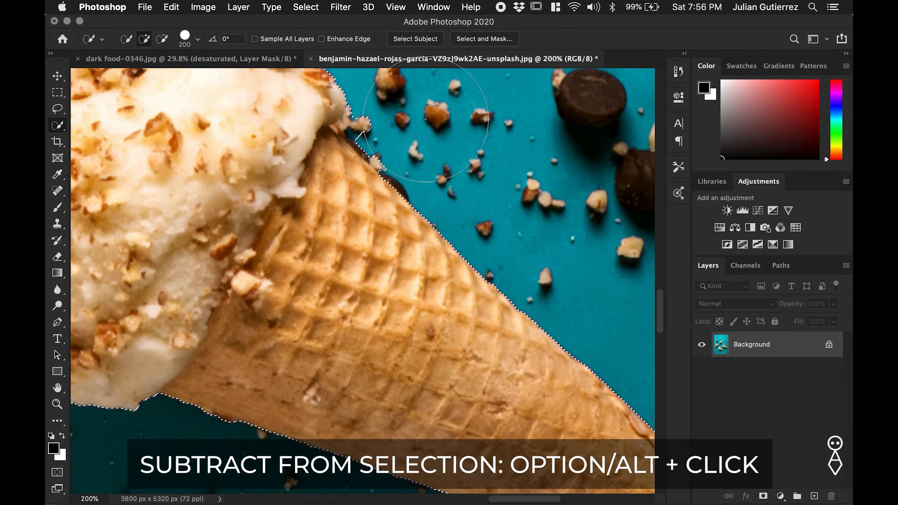
key(bracketleft)
key(bracketleft)
key(bracketleft)
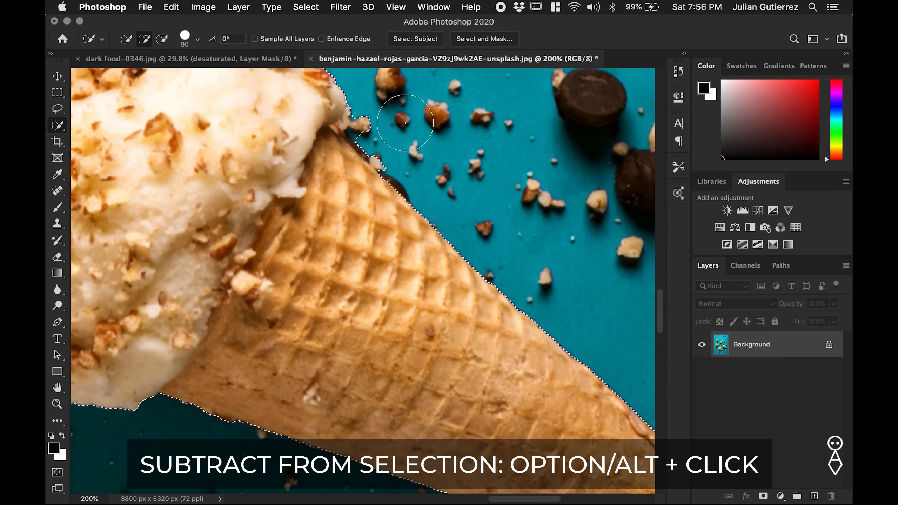
alt+click(387, 128)
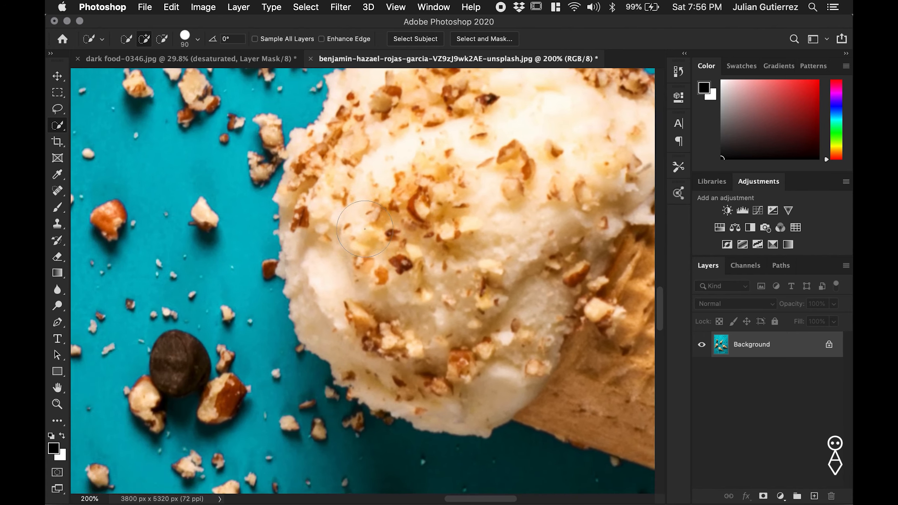
scroll(384, 125, up, 5)
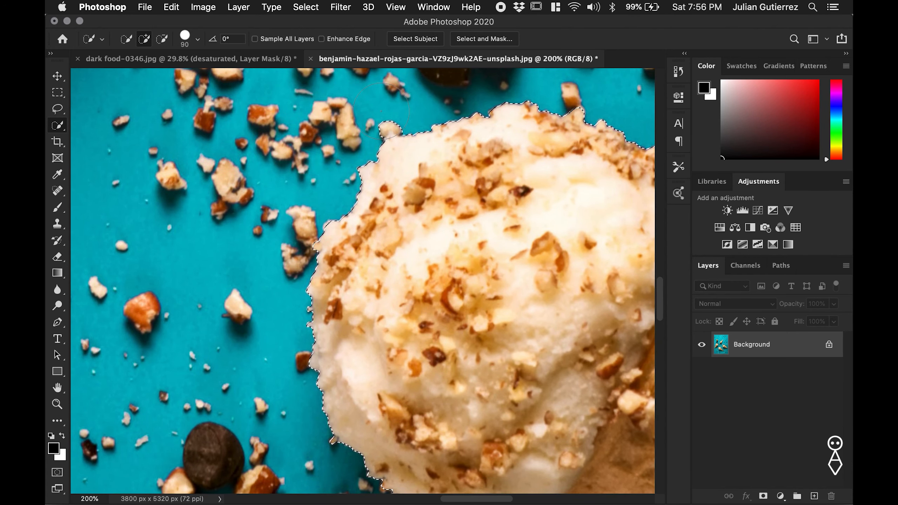
alt+click(385, 127)
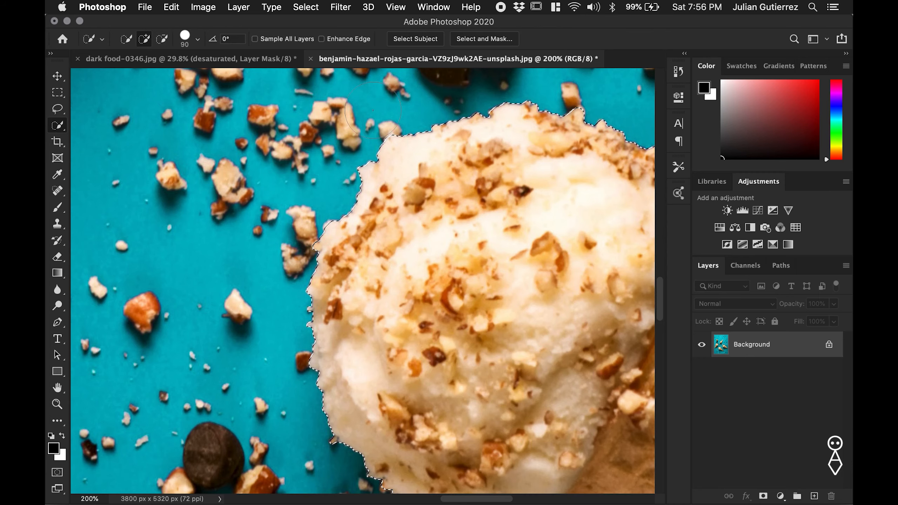
scroll(278, 305, down, 5)
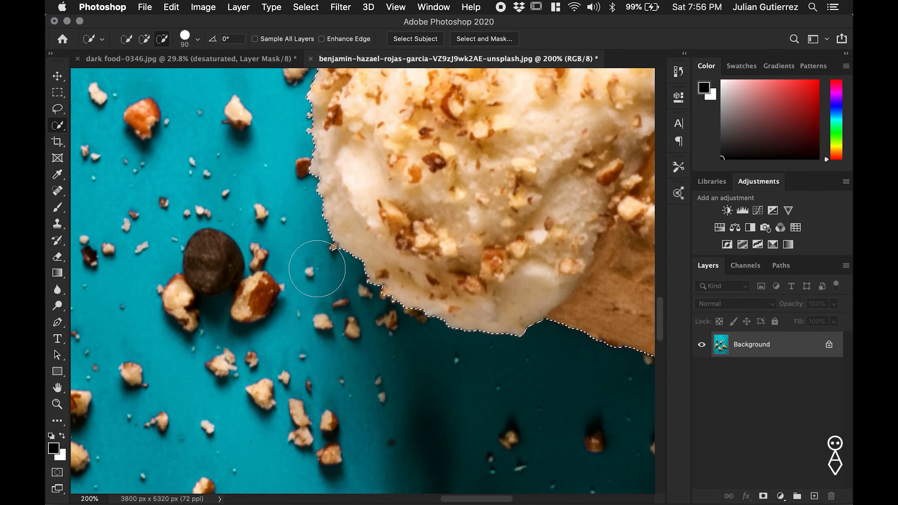
scroll(327, 282, up, 6)
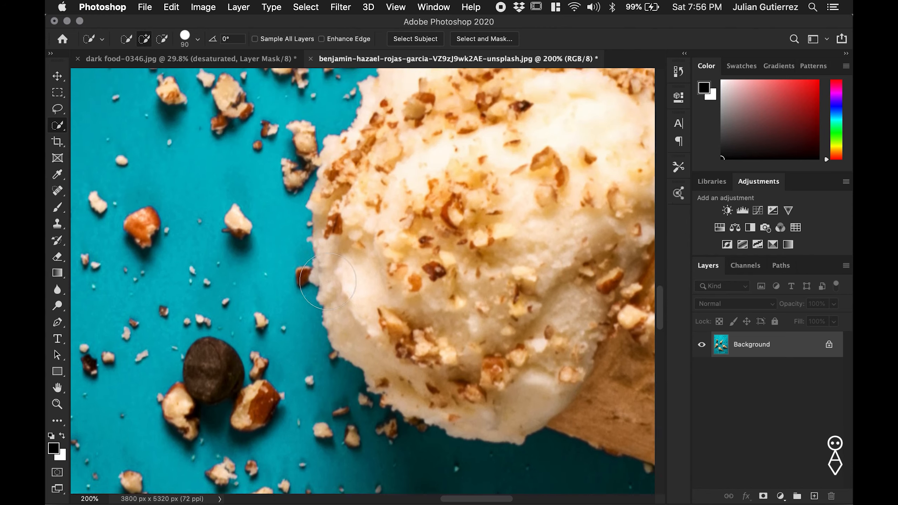
- Deselect the cone and return to the Move tool with the whole image in view
key(super+0)
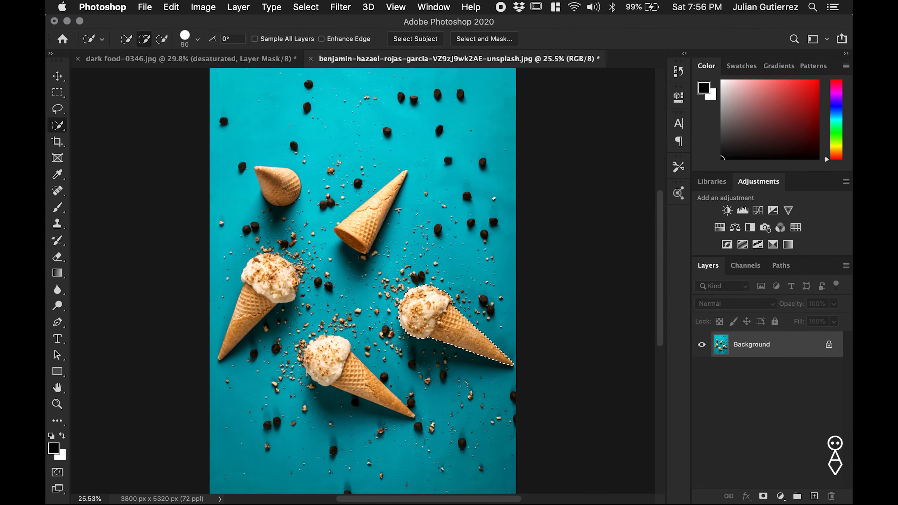
key(super+d)
key(v)
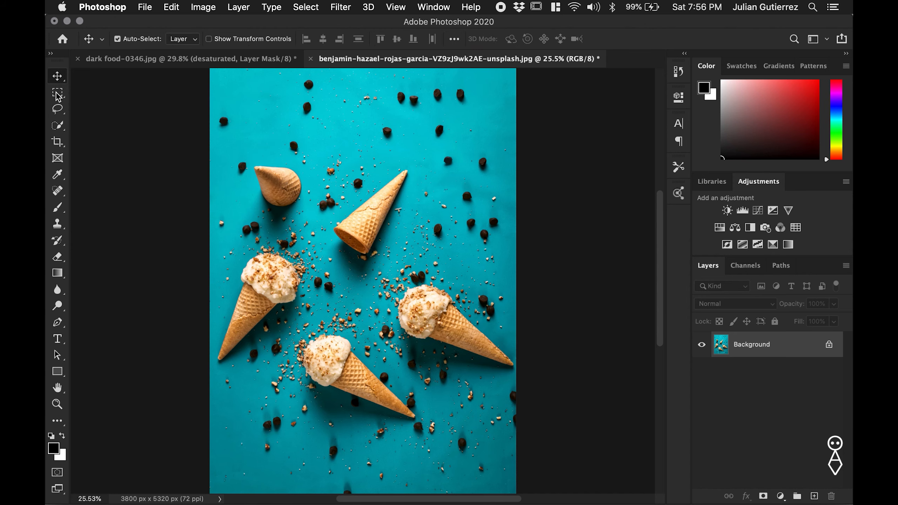
- Select the rightmost cone with the Object Selection tool in Rectangle mode by framing the scoop and cone
click(57, 126)
drag(57, 126, 94, 124)
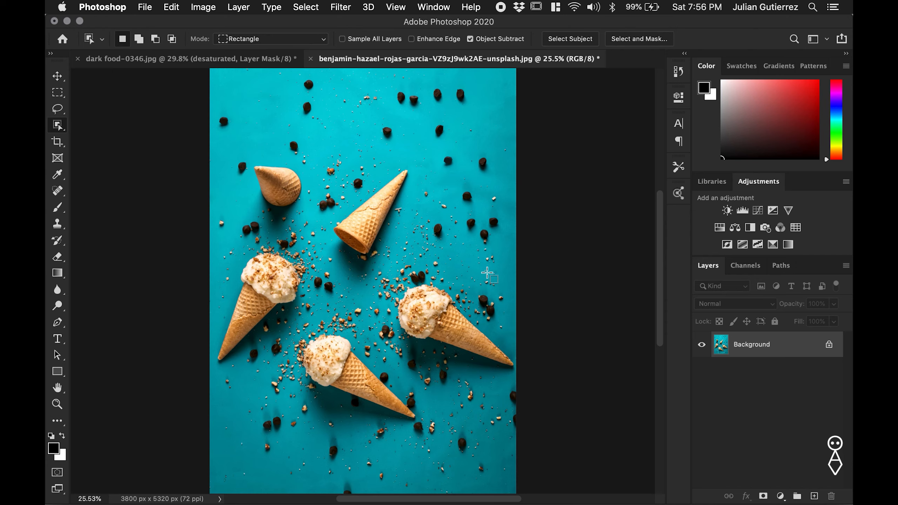
key(super+plus)
key(super+plus)
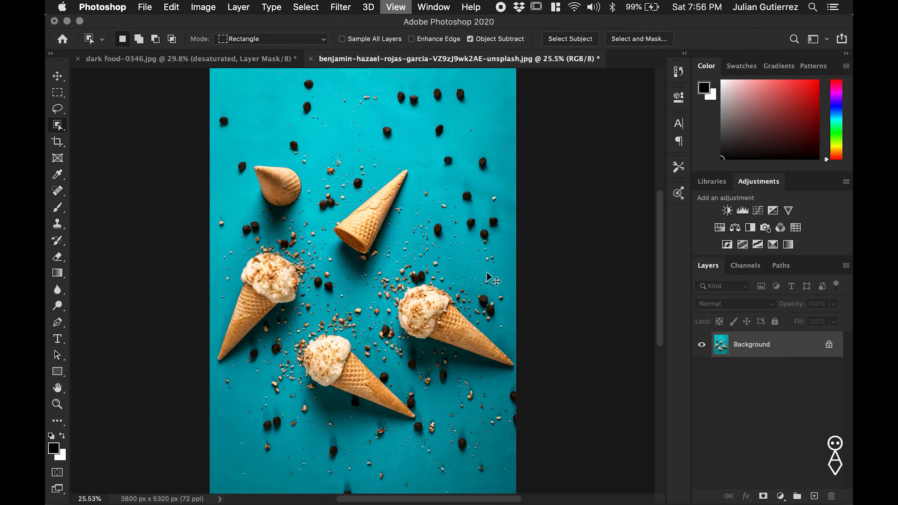
scroll(445, 263, right, 3)
scroll(445, 262, right, 3)
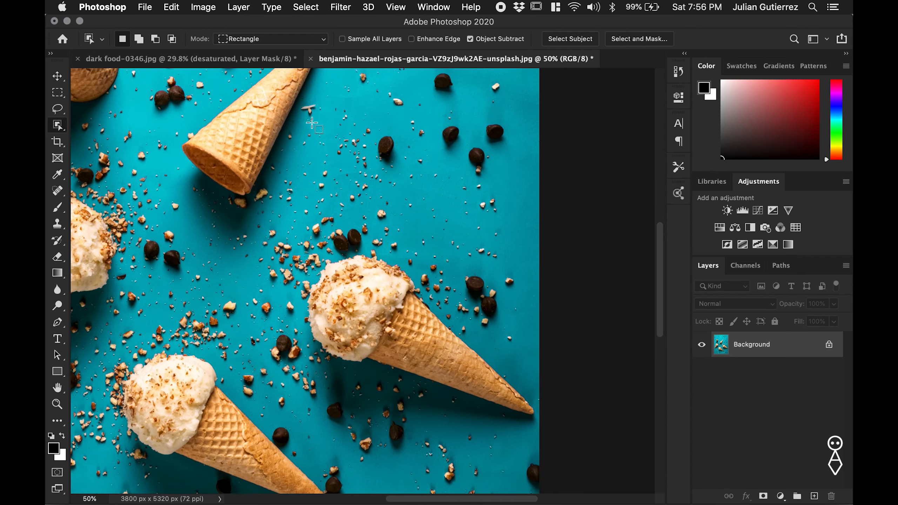
click(273, 40)
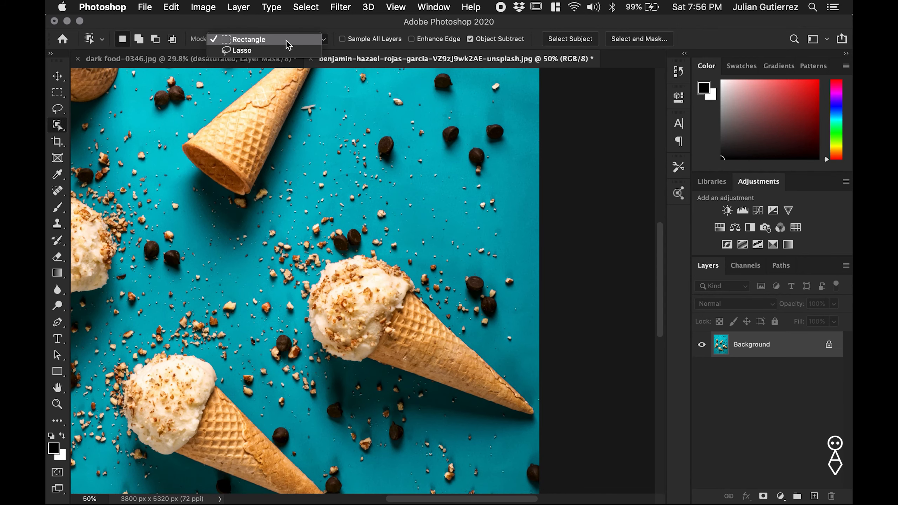
click(288, 45)
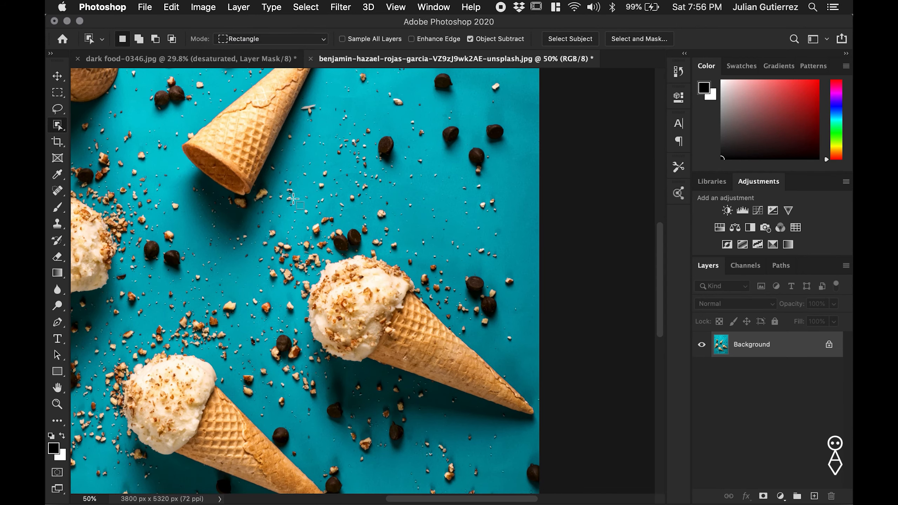
drag(297, 240, 537, 424)
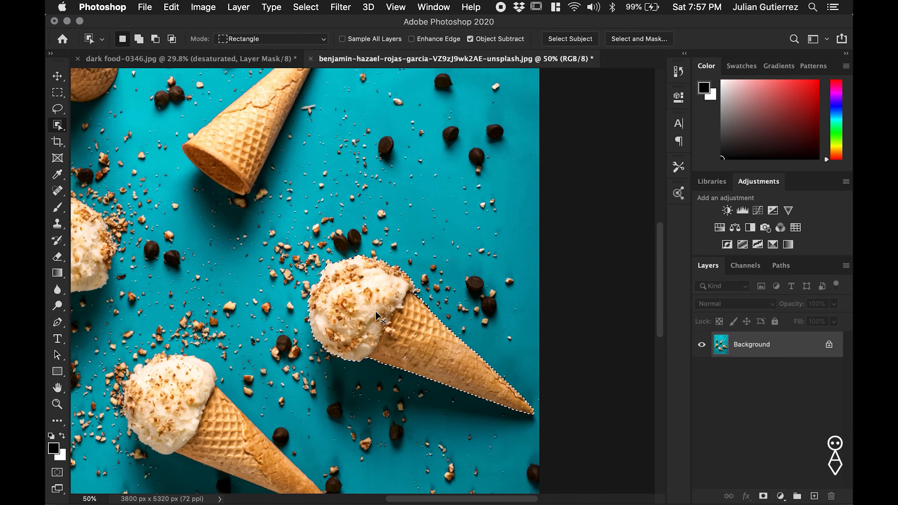
- Inspect the selection edge around the cone up close, and clear the selection
scroll(376, 314, up, 1)
scroll(381, 312, up, 1)
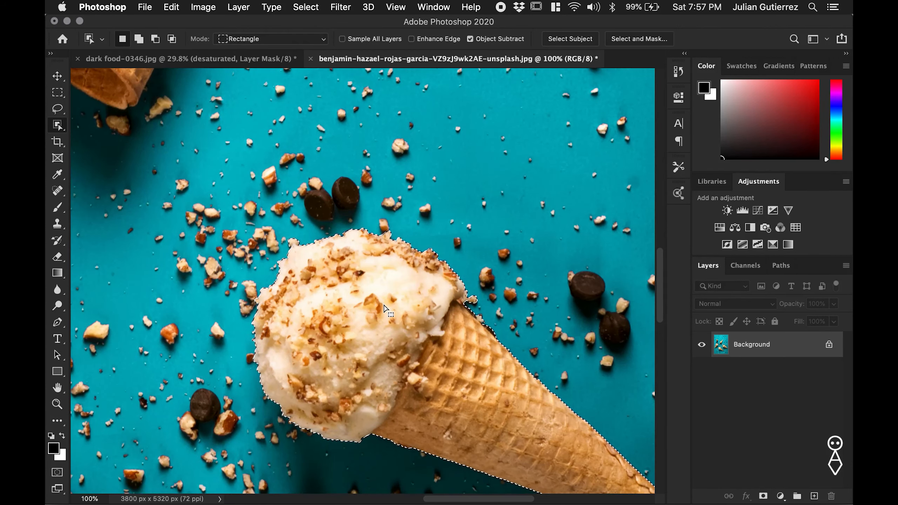
scroll(386, 309, down, 3)
scroll(386, 309, right, 3)
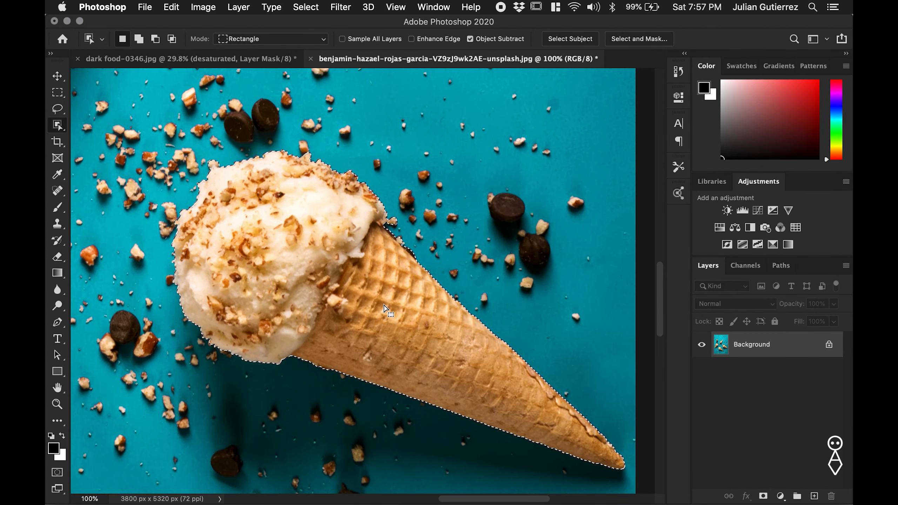
key(super+d)
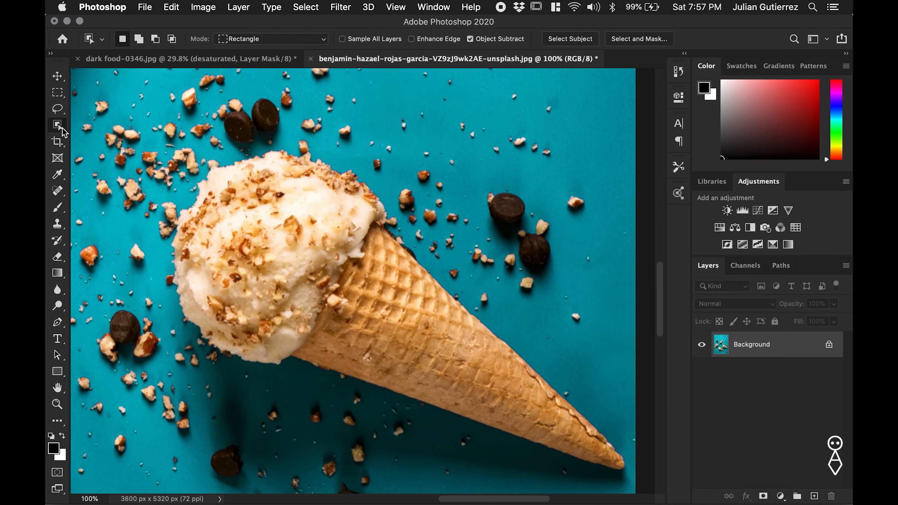
- Select the rightmost cone with the Object Selection tool in Lasso mode and add a layer mask from the selection
click(258, 39)
click(261, 50)
mouse_move(355, 161)
mouse_down()
mouse_move(308, 139)
mouse_move(262, 141)
mouse_move(203, 162)
mouse_move(165, 249)
mouse_move(169, 331)
mouse_move(218, 363)
mouse_move(327, 386)
mouse_move(578, 470)
mouse_move(628, 477)
mouse_move(633, 447)
mouse_move(406, 230)
mouse_move(352, 161)
mouse_up()
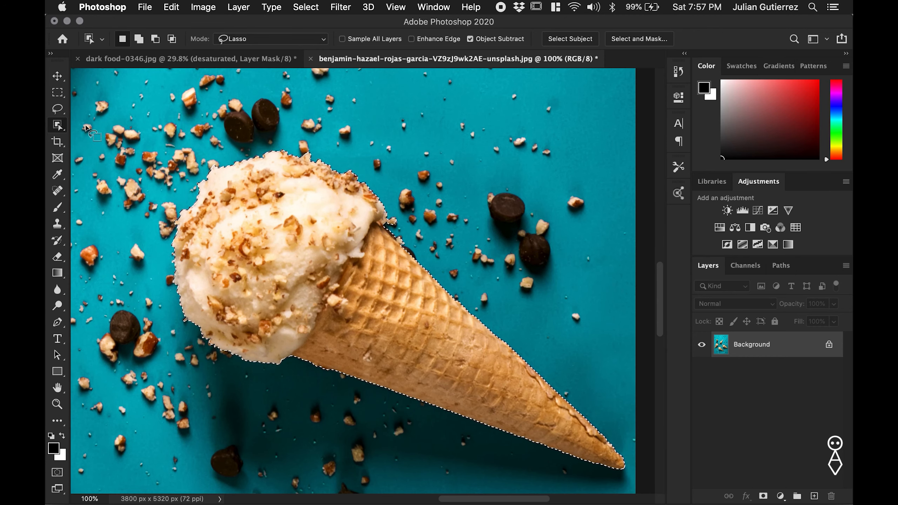
click(57, 124)
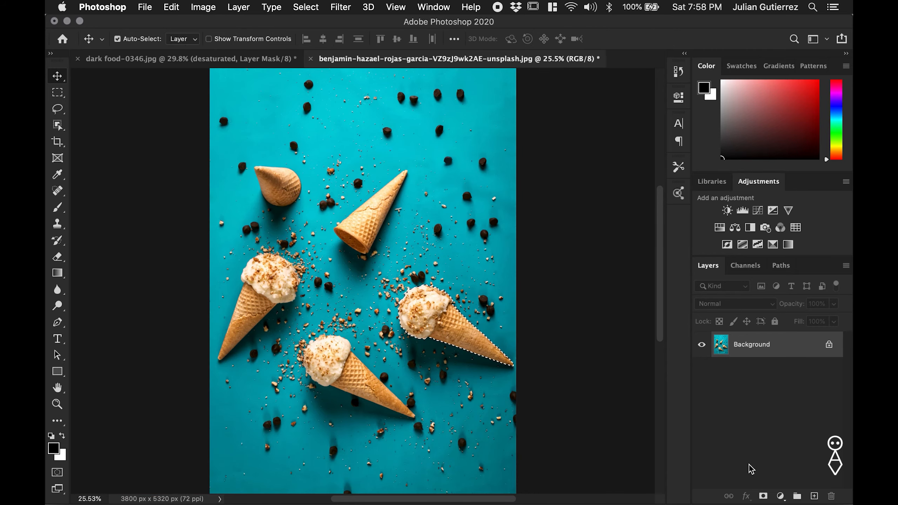
click(763, 497)
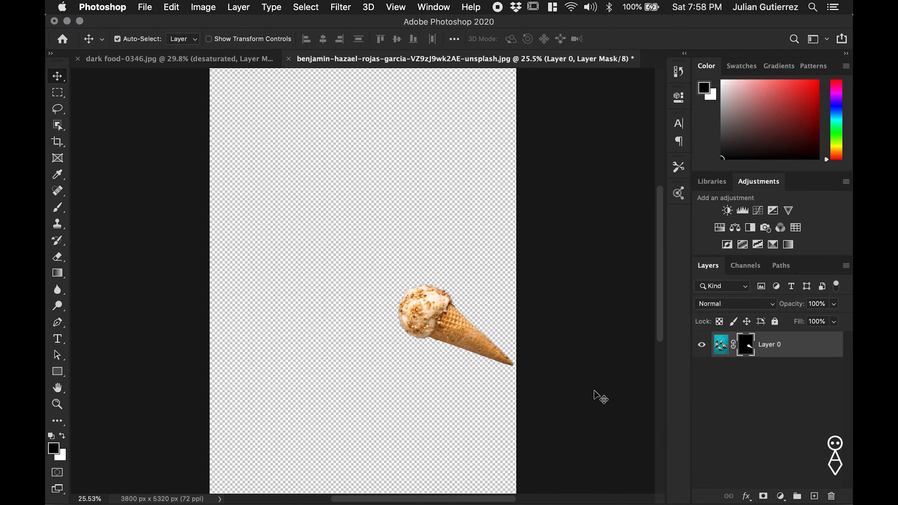
- View the cone's layer mask on its own in black and white, and return to the normal image view
key(super+equal)
scroll(594, 389, down, 5)
scroll(594, 389, right, 5)
alt+click(745, 344)
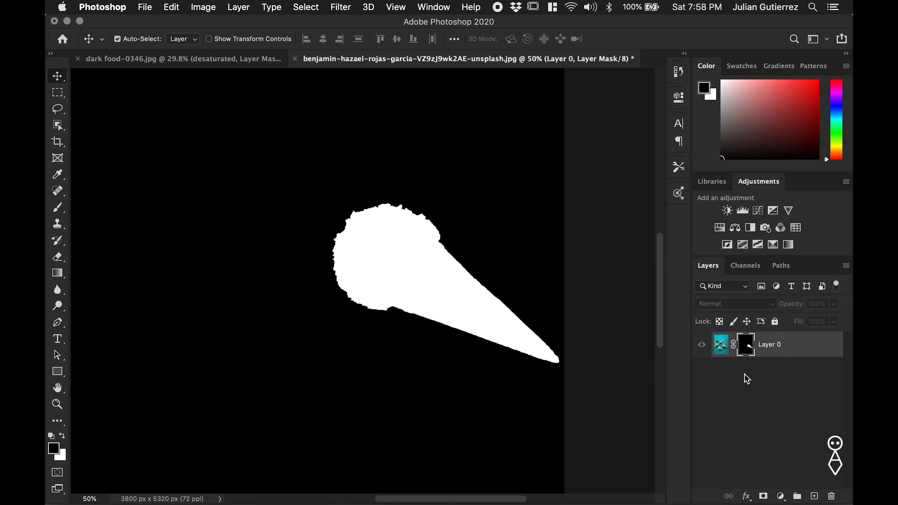
alt+click(745, 354)
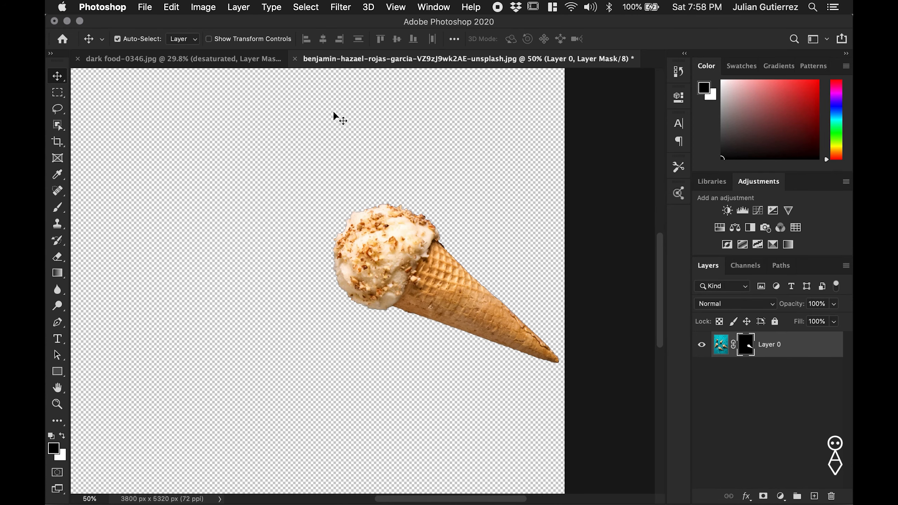
- Trim the transparent area around the masked cone so the canvas fits it tightly
click(203, 7)
click(213, 153)
click(513, 188)
key(super+plus)
key(super+plus)
key(super+plus)
scroll(423, 307, up, 5)
key(super+0)
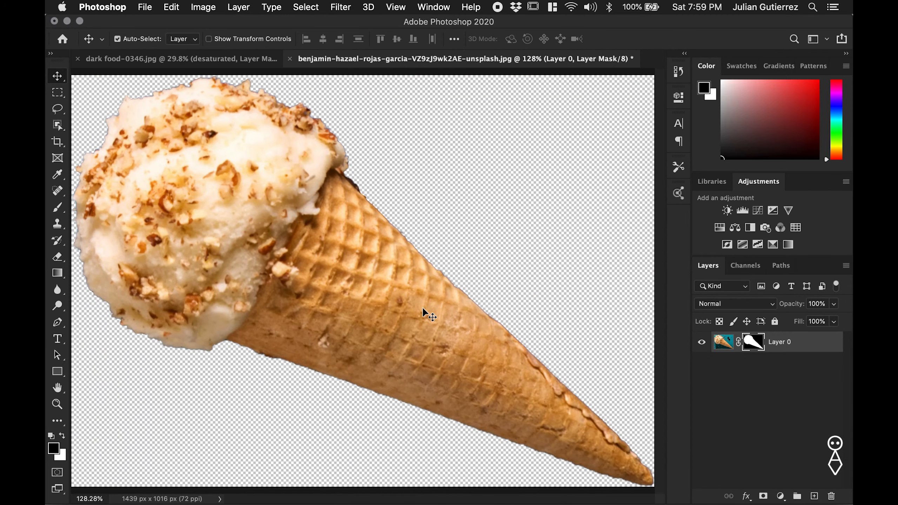
- Open the cone's layer mask in Select and Mask and preview it On White at 100% opacity
right_click(751, 341)
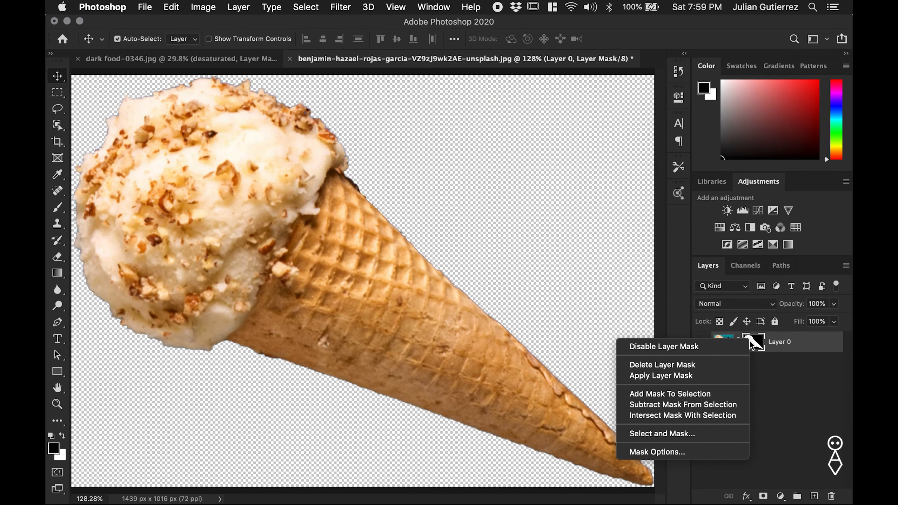
click(697, 432)
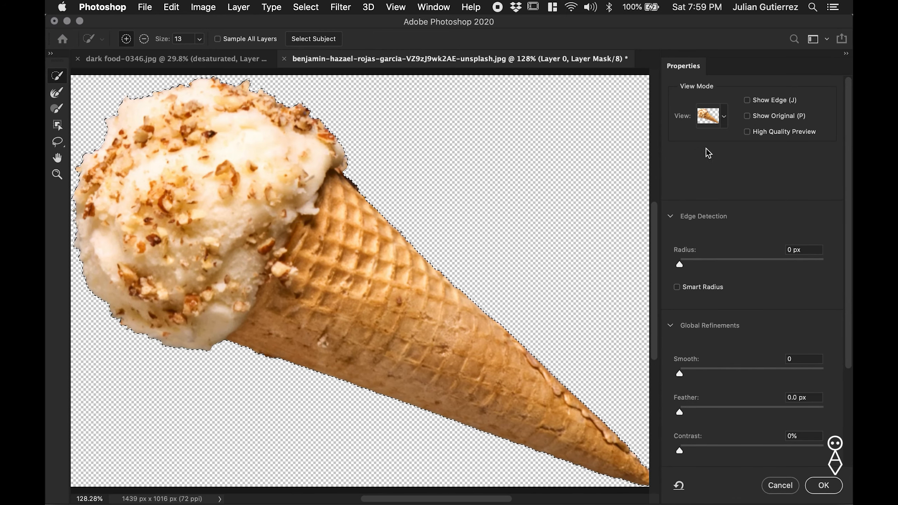
click(725, 124)
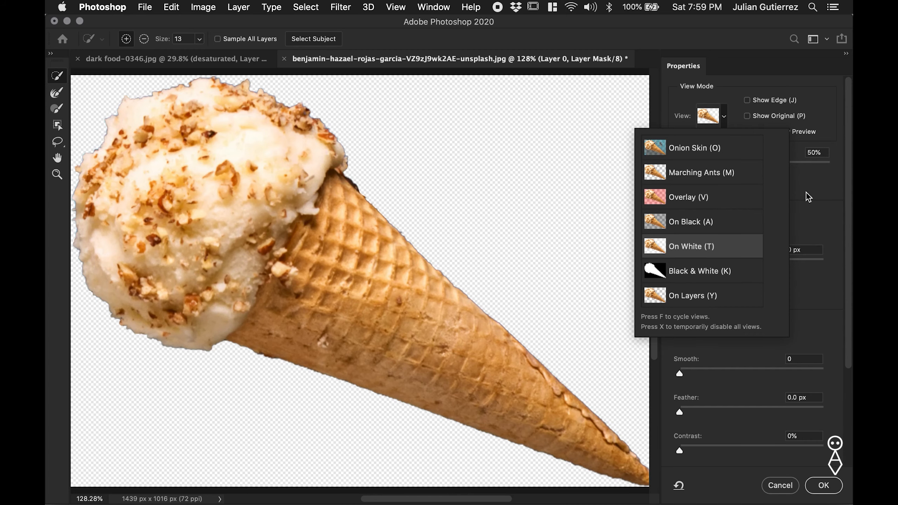
click(807, 193)
drag(753, 167, 835, 175)
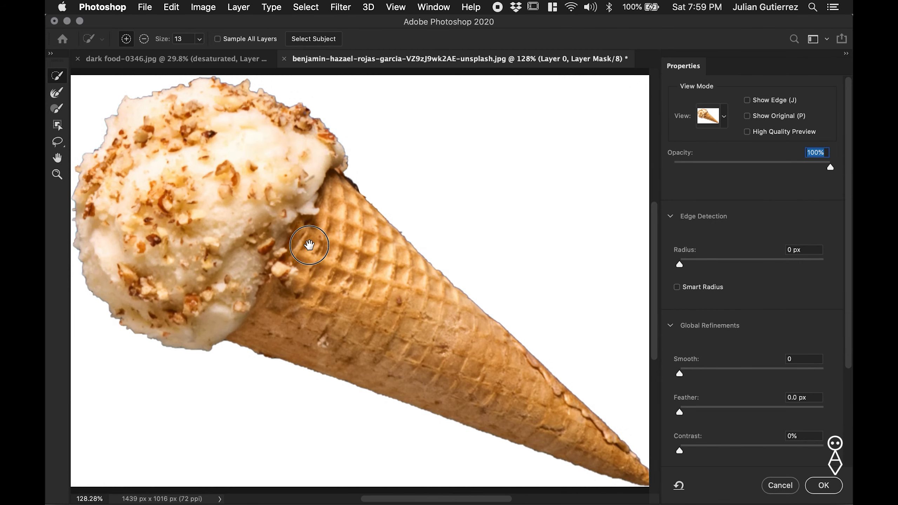
- Refine the cone's mask edge with Feather 3.1 px, Contrast 41% and Shift Edge -56%, and apply it
drag(309, 245, 358, 265)
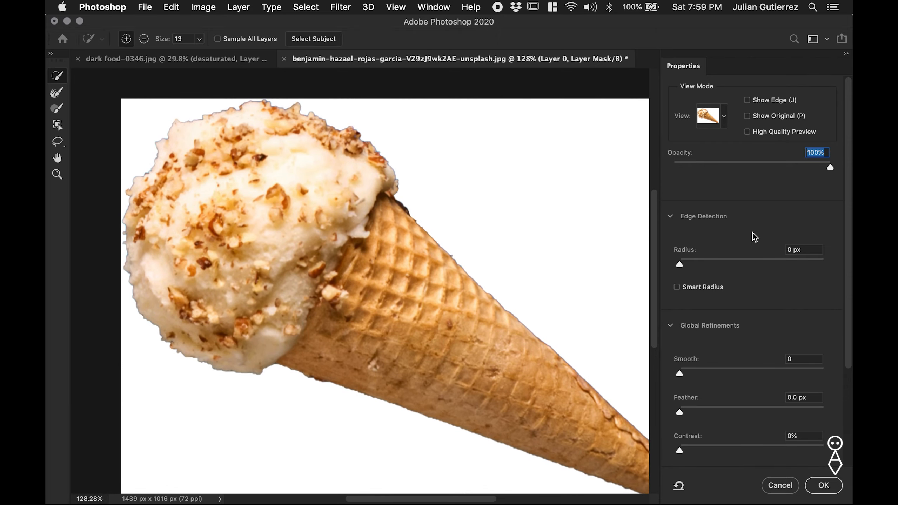
scroll(752, 232, down, 3)
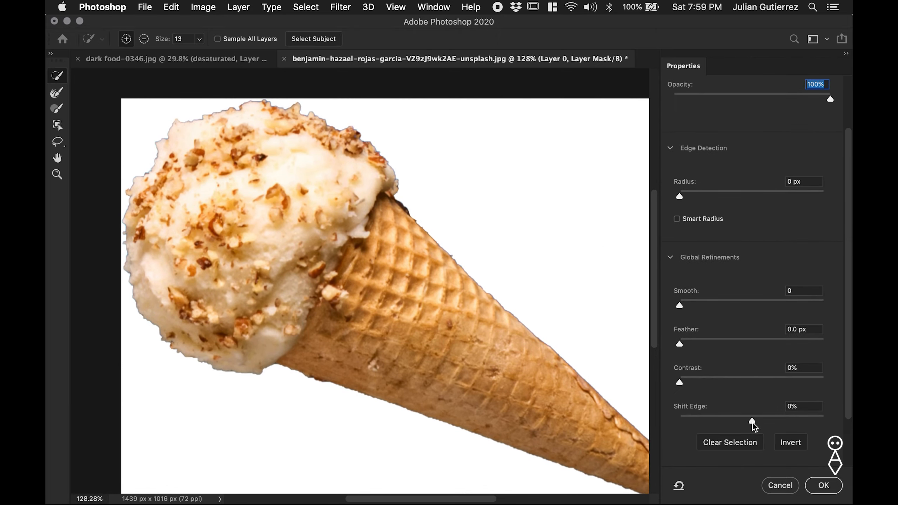
drag(750, 420, 711, 420)
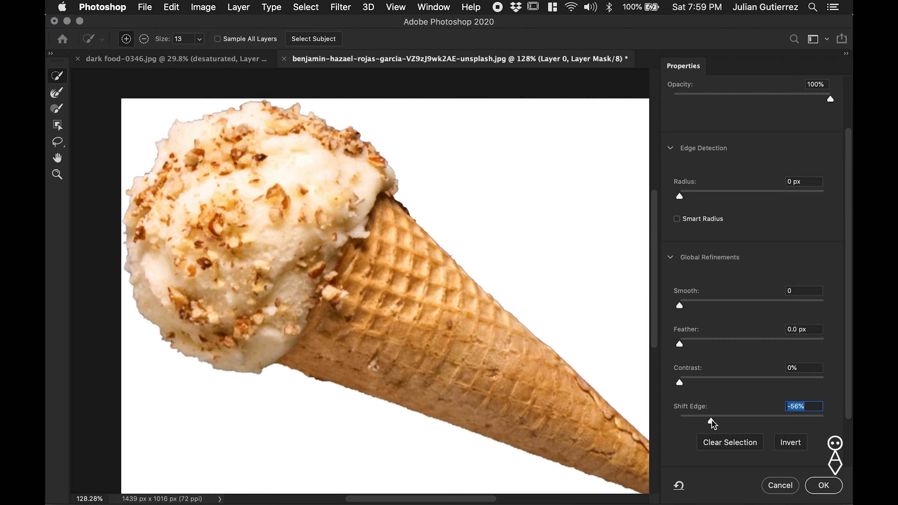
drag(688, 343, 715, 343)
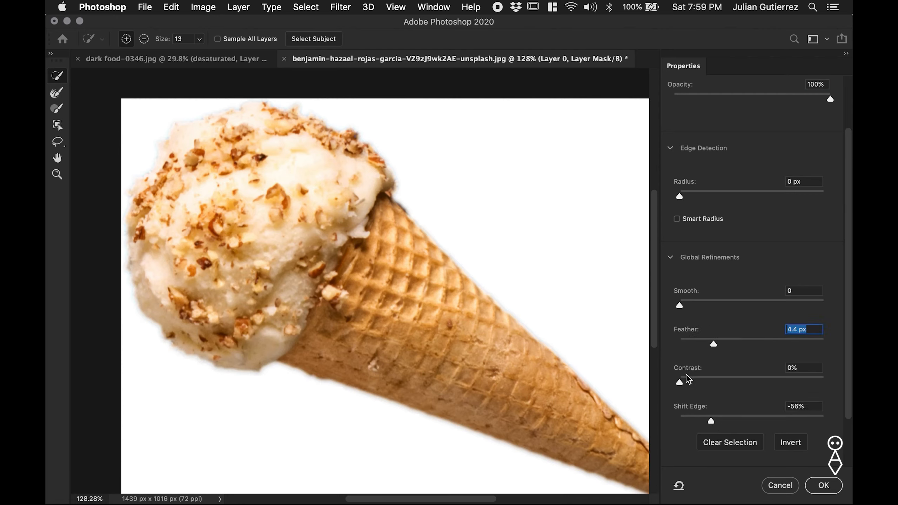
drag(680, 381, 739, 378)
drag(712, 342, 703, 342)
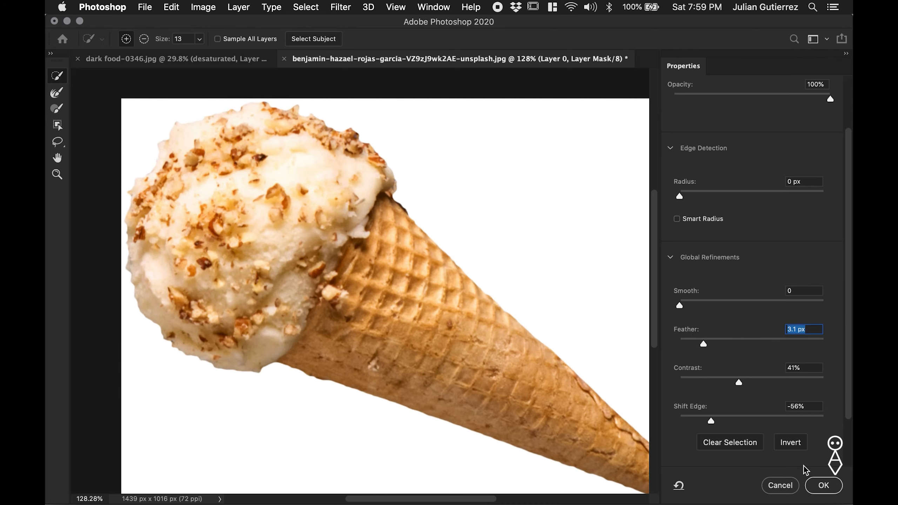
click(822, 486)
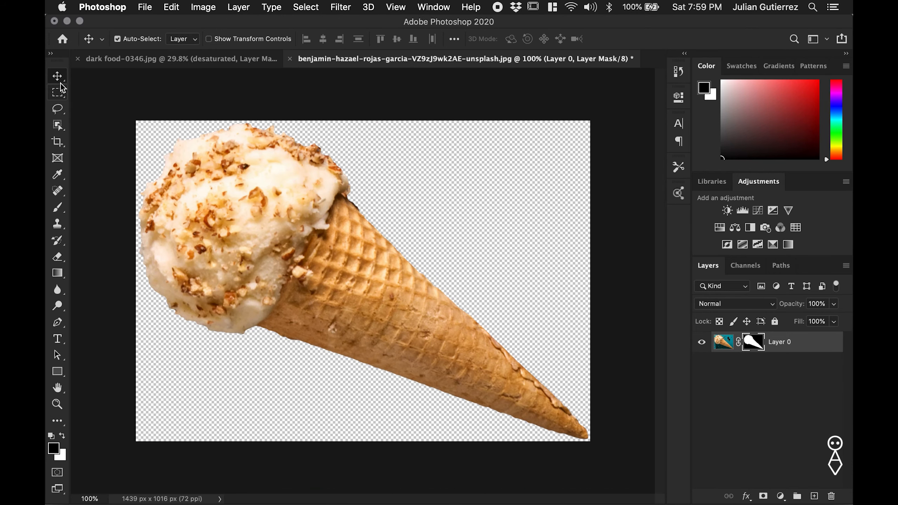
- Save the masked cone to the Desktop as a Photoshop file named cone, keeping Maximize Compatibility on
key(super+shift+s)
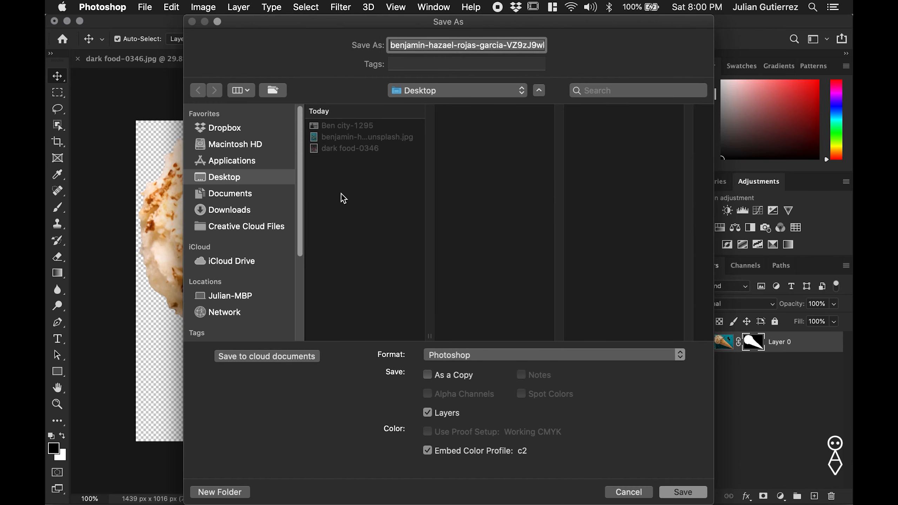
text(cone)
key(Return)
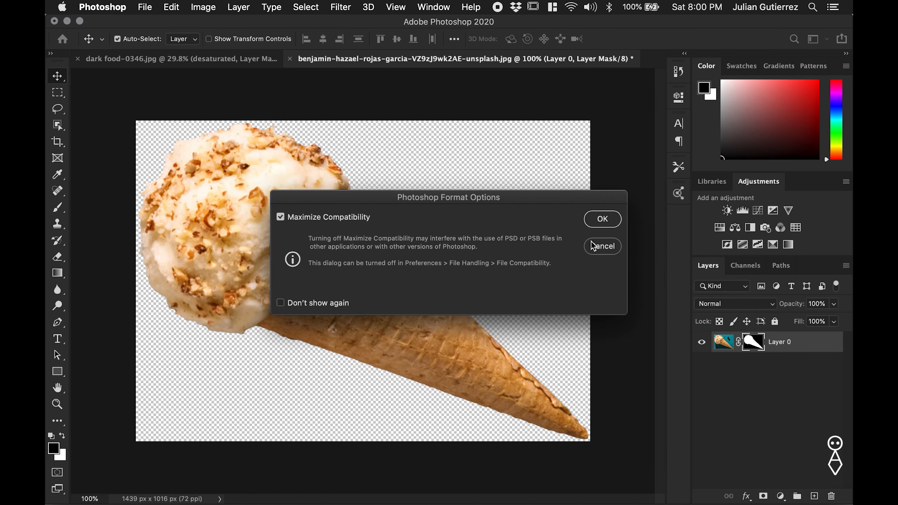
click(601, 222)
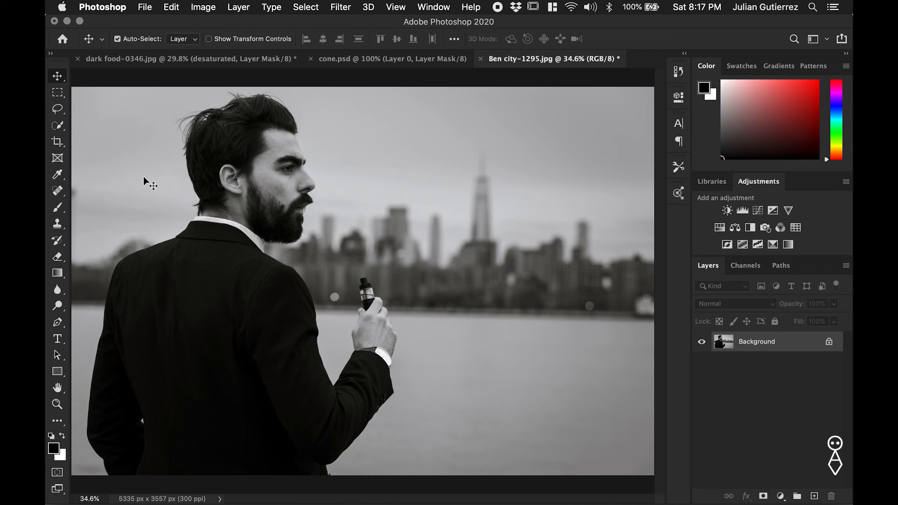
- Place cone.psd as an embedded object in the black-and-white photo of the man by the skyline
click(146, 7)
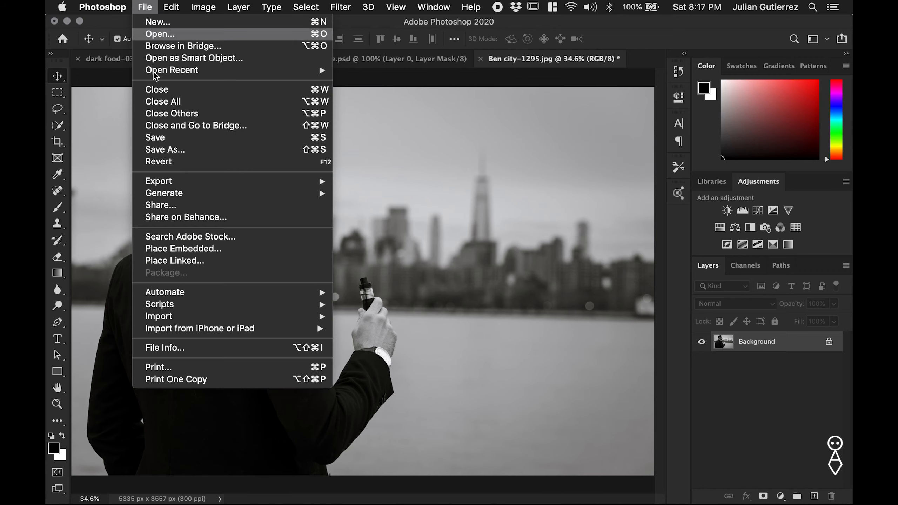
click(195, 248)
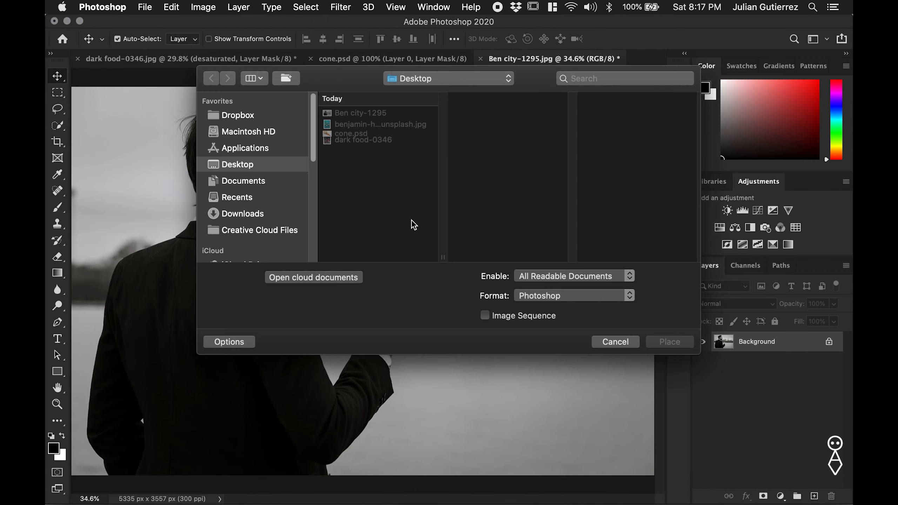
double_click(355, 135)
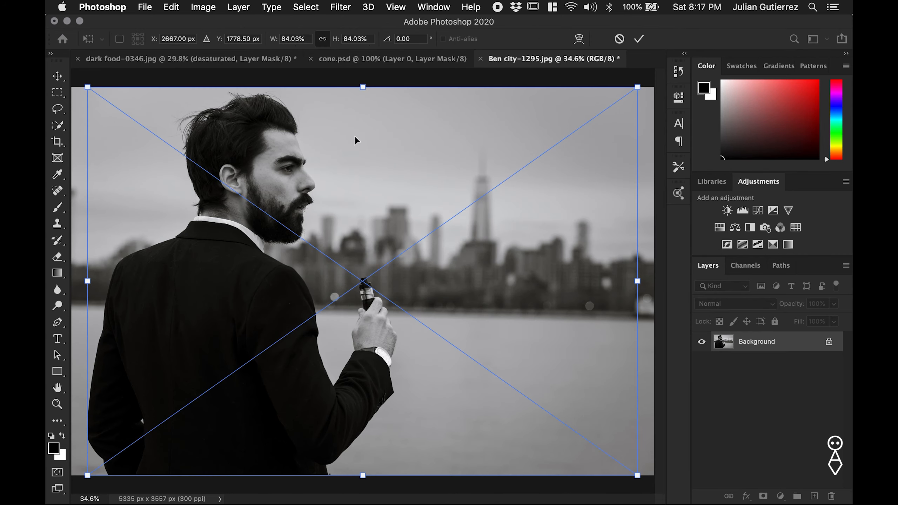
- Scale the placed cone down, rotate it upright, position it over the man's raised hand and commit the transform
drag(88, 87, 319, 249)
drag(411, 235, 373, 304)
key(super+z)
key(Right)
key(Right)
key(Right)
key(Right)
key(Right)
key(Right)
key(Right)
key(Right)
key(Right)
key(Right)
key(Right)
key(Right)
key(Right)
key(Down)
key(Down)
key(Down)
key(Down)
key(Down)
key(Down)
key(Down)
key(Down)
key(Down)
key(Down)
key(Left)
key(Left)
key(Left)
key(Right)
key(Up)
key(Down)
key(Down)
click(639, 39)
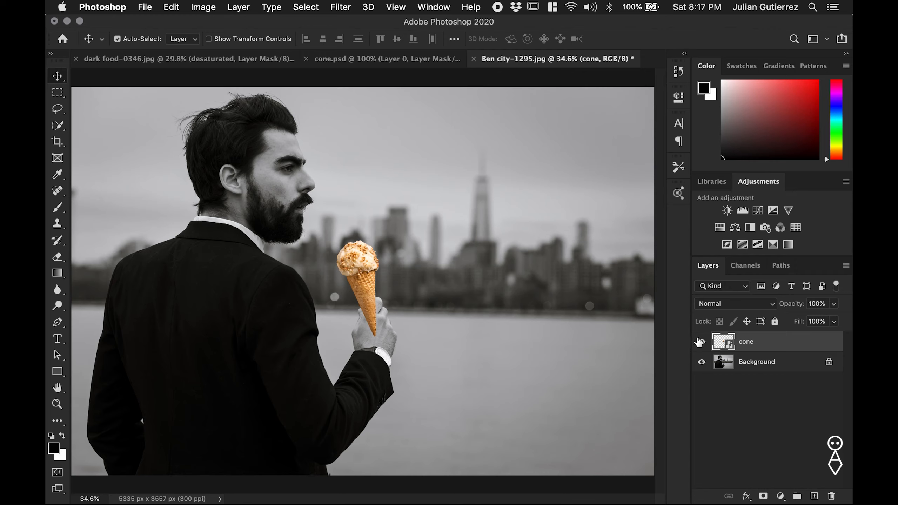
- Hide the cone layer and select the man's raised hand on the Background layer with Quick Selection, setting the brush size to 50
click(701, 343)
click(748, 365)
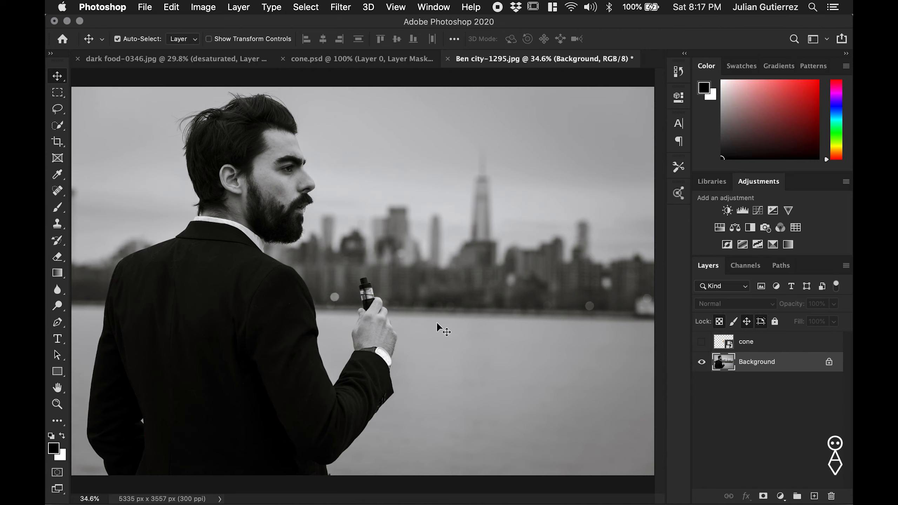
key(w)
mouse_move(370, 329)
mouse_down()
mouse_move(350, 334)
mouse_move(364, 350)
mouse_move(365, 331)
mouse_up()
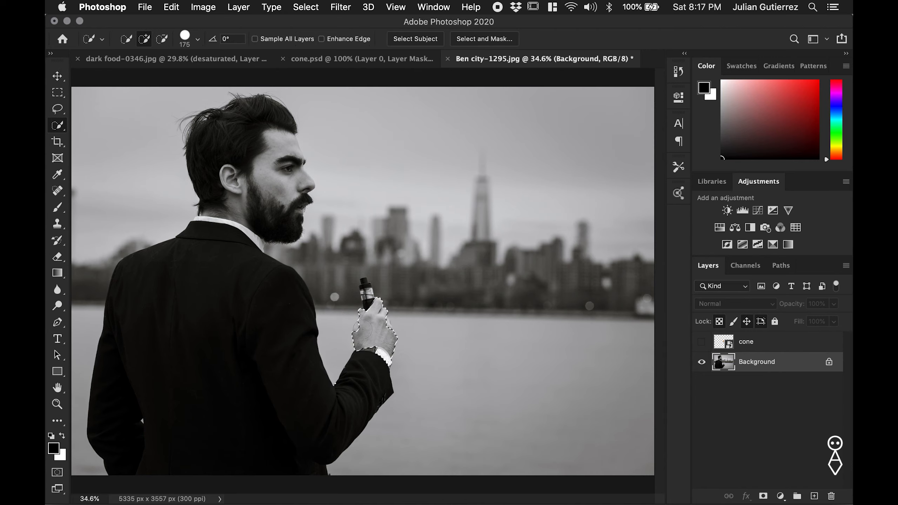
key(super+h)
key(super+plus)
key(super+plus)
key(super+plus)
key(bracketleft)
key(bracketleft)
key(bracketleft)
key(bracketleft)
key(bracketleft)
key(bracketleft)
key(bracketleft)
key(bracketleft)
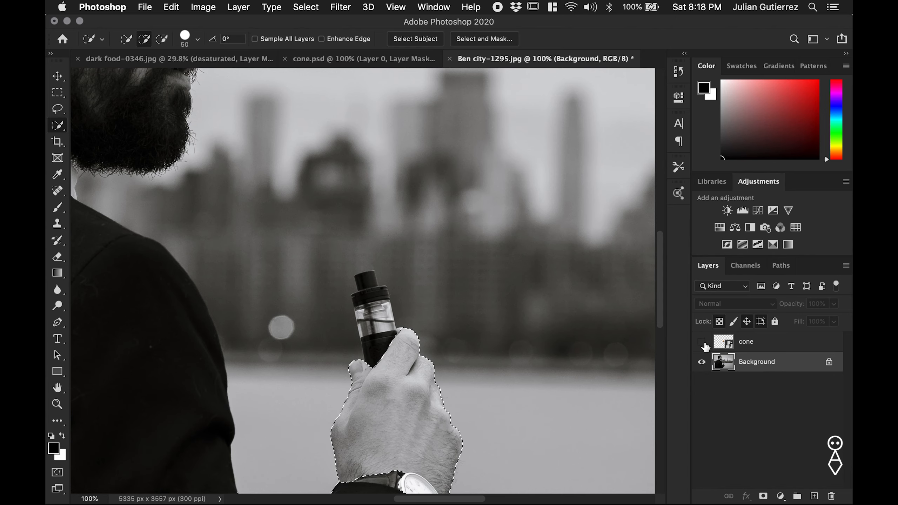
- Show the cone layer and add a layer mask from the inverted hand selection so the fingers cover the cone's lower end
click(730, 343)
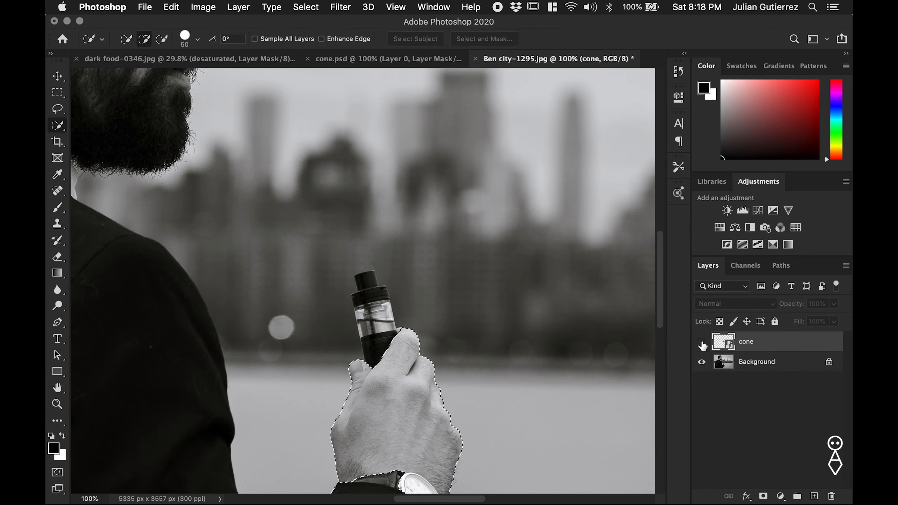
click(702, 342)
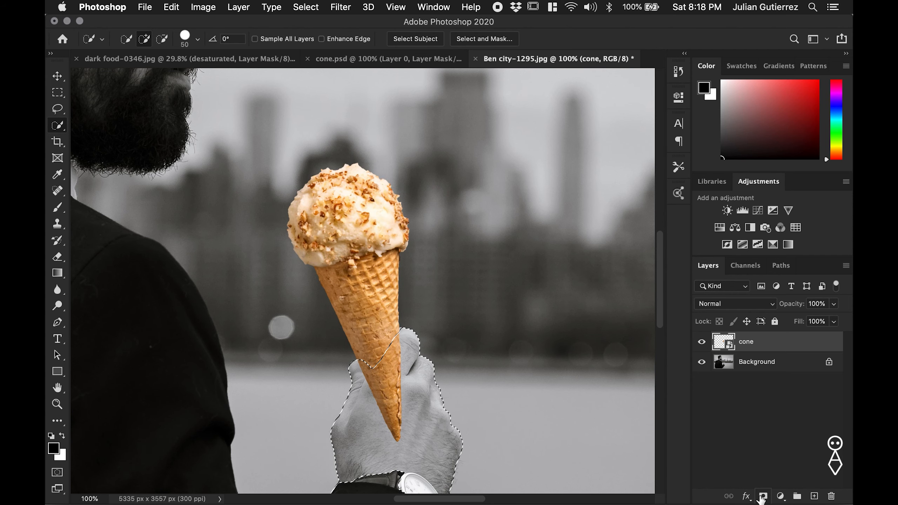
click(763, 497)
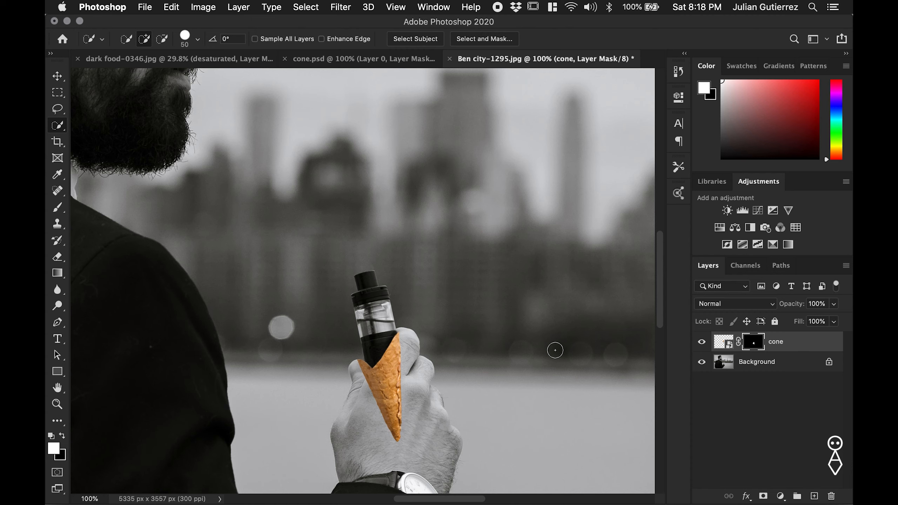
key(super+z)
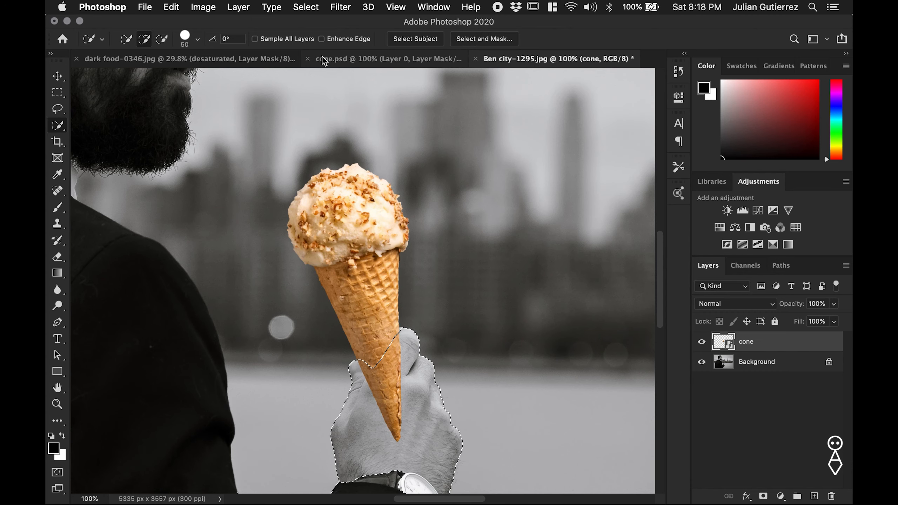
click(306, 7)
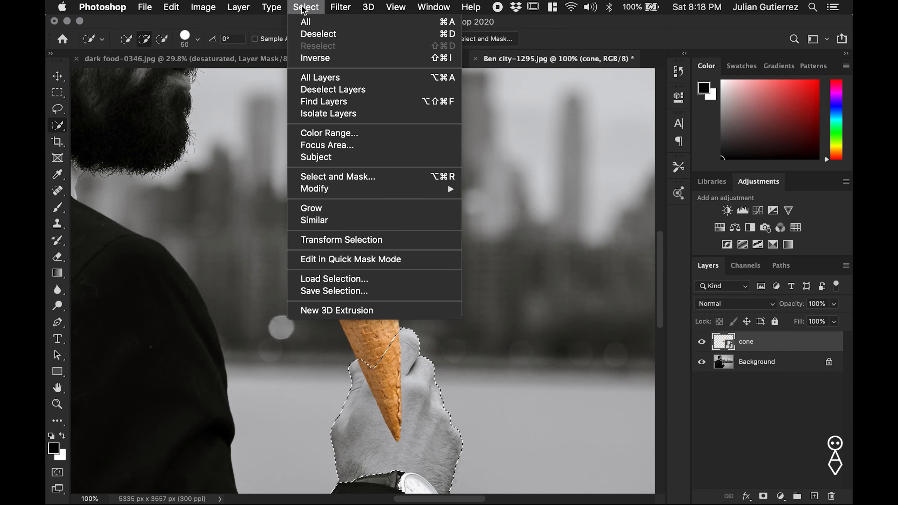
click(319, 60)
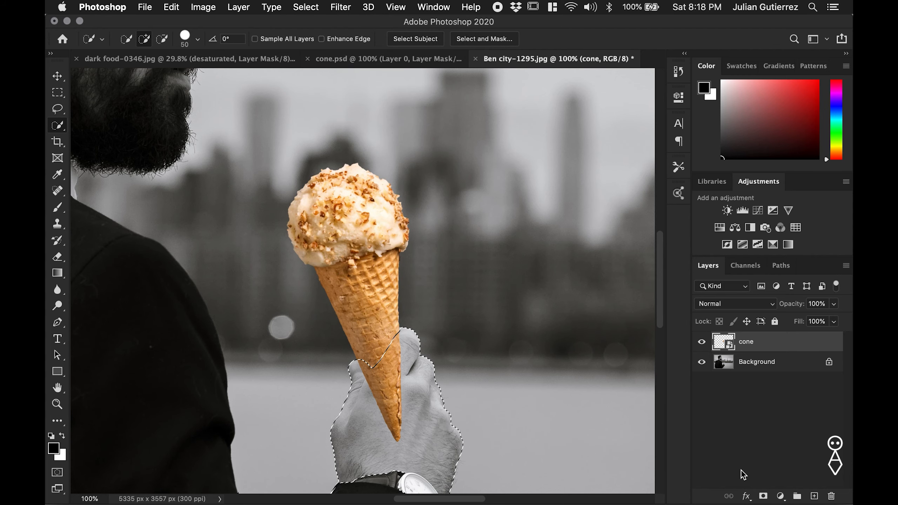
click(763, 496)
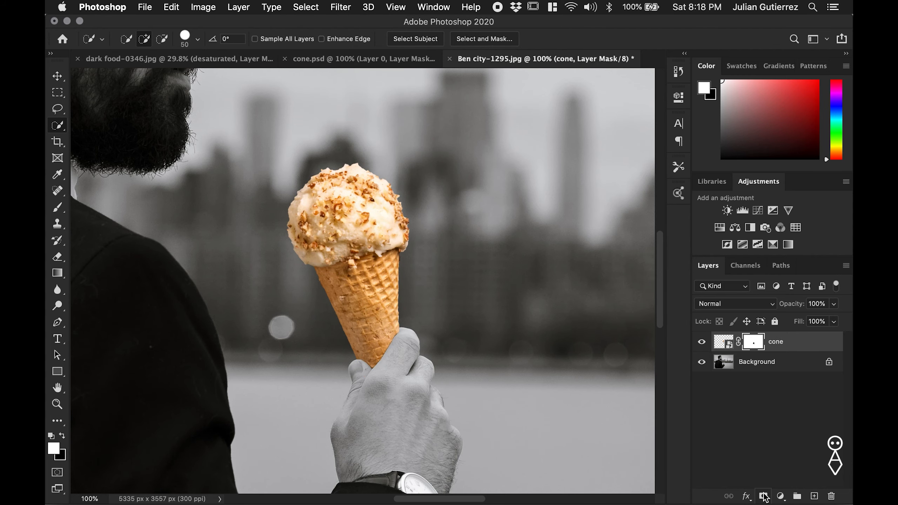
- Add a Hue/Saturation adjustment clipped to the cone layer and desaturate the cone to grey to match the photo
key(super+0)
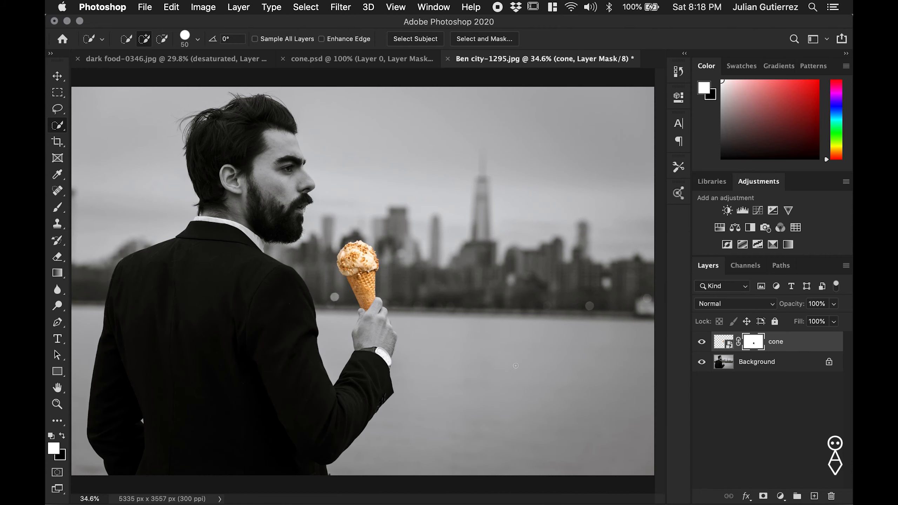
click(781, 497)
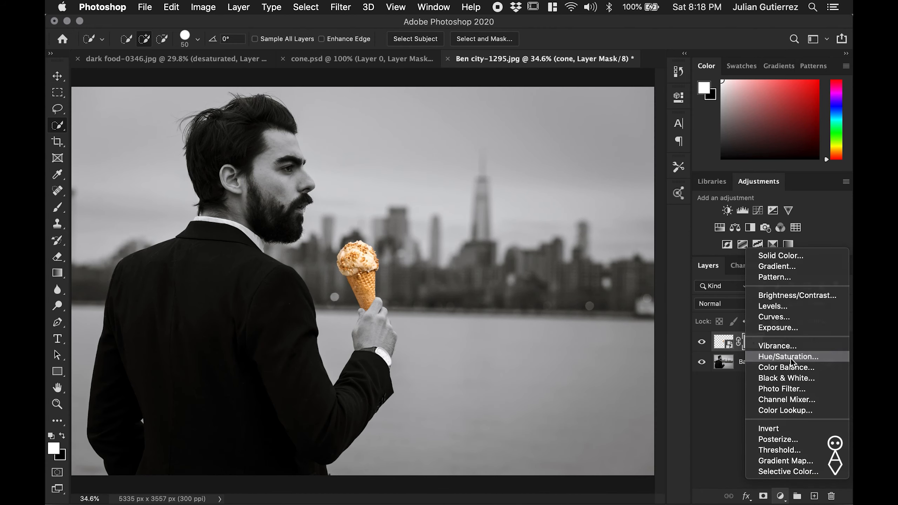
click(792, 365)
alt+click(764, 347)
drag(571, 206, 483, 207)
mouse_move(569, 232)
mouse_down()
mouse_move(578, 228)
mouse_move(570, 230)
mouse_up()
click(643, 92)
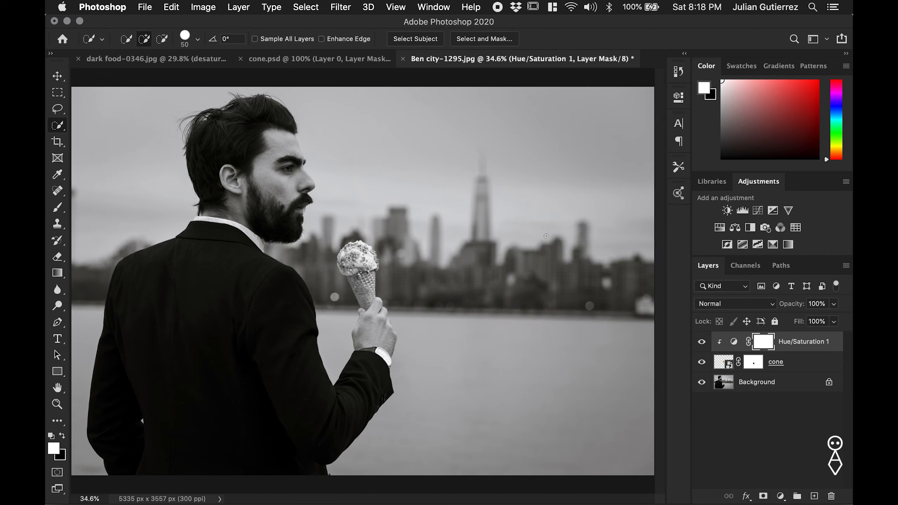
click(57, 76)
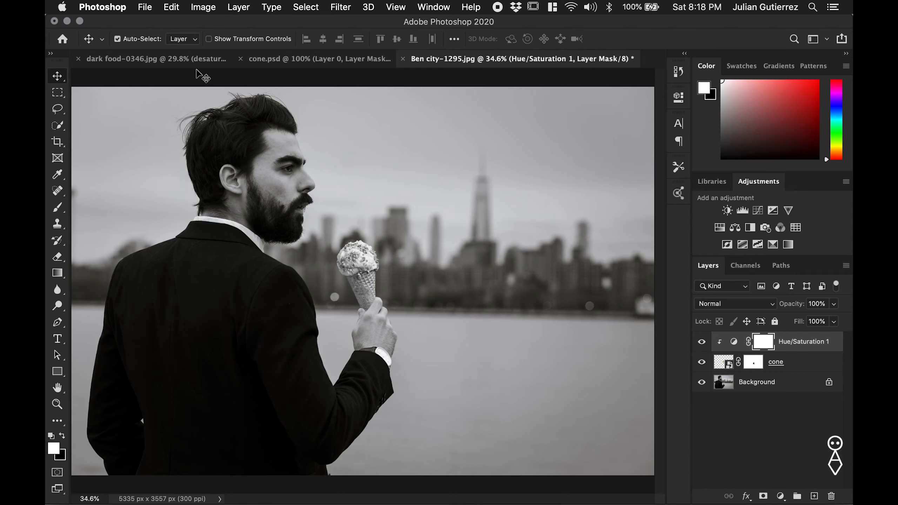